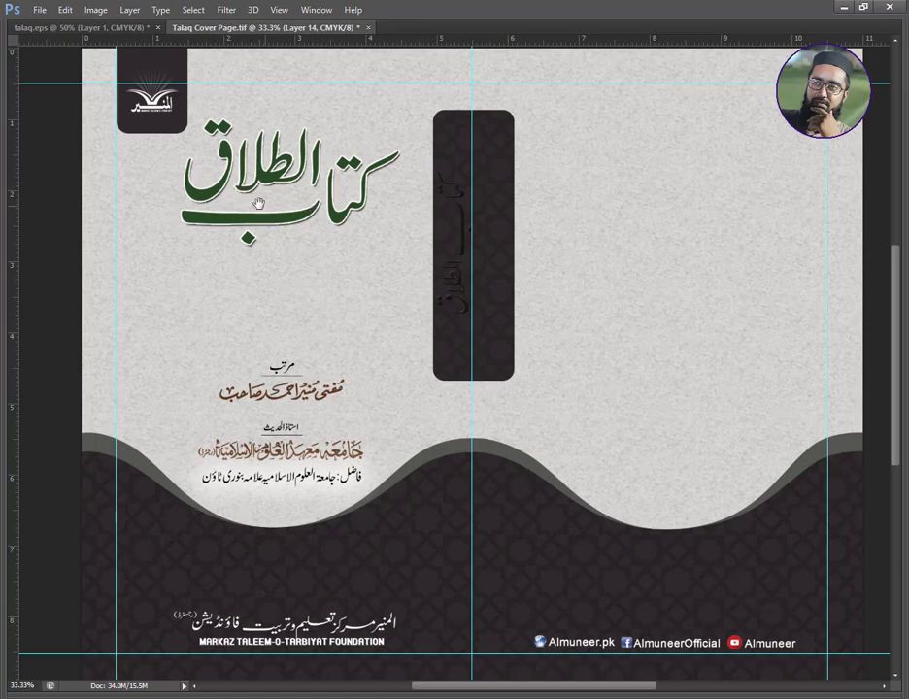
scroll(270, 288, down, 3)
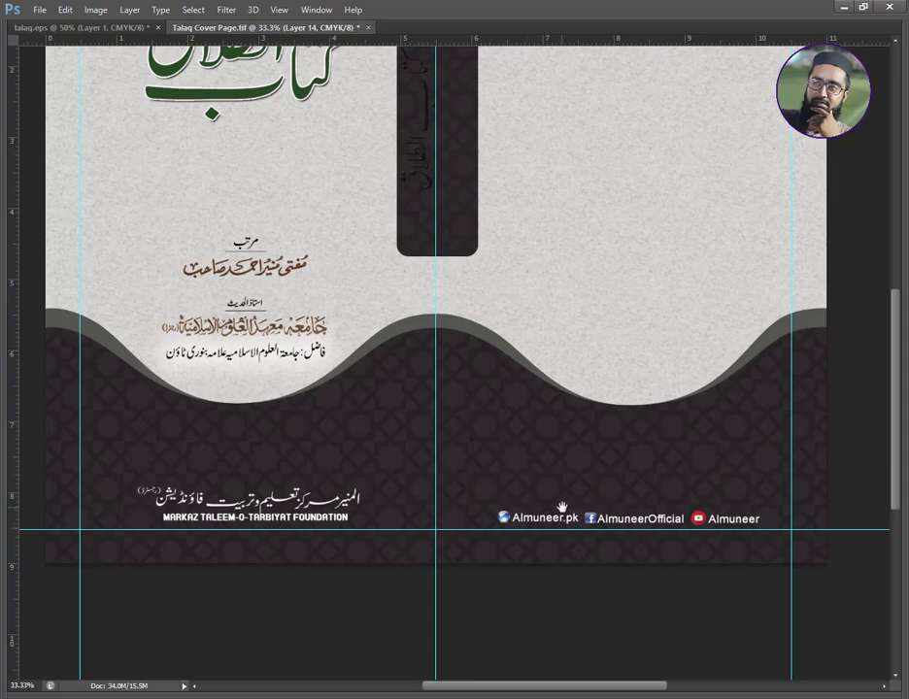
key(ctrl+0)
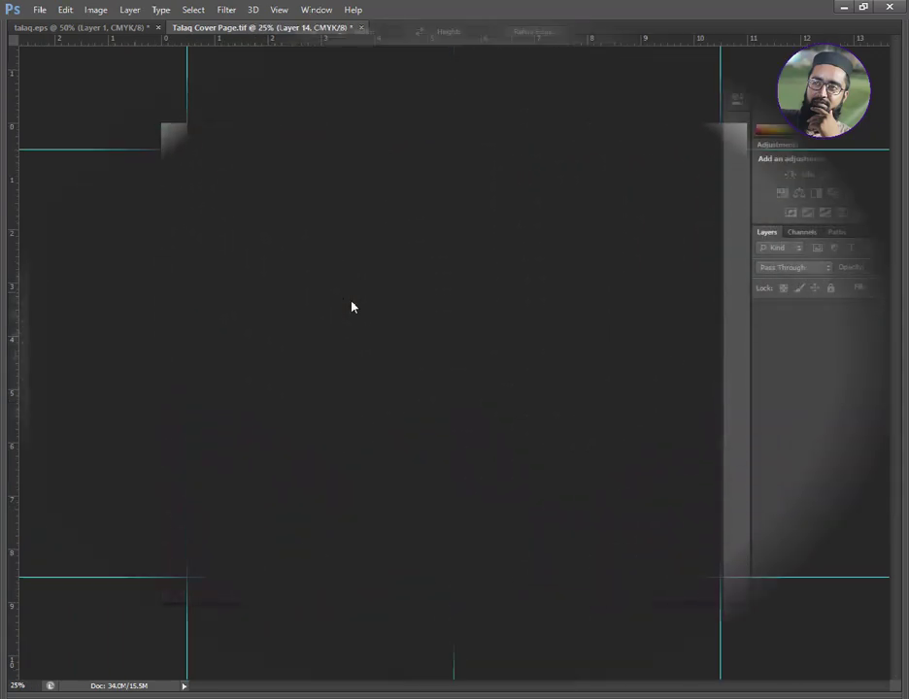
Start a new document with a width of 11 inches and a height of 9 inches.
click(41, 10)
click(45, 24)
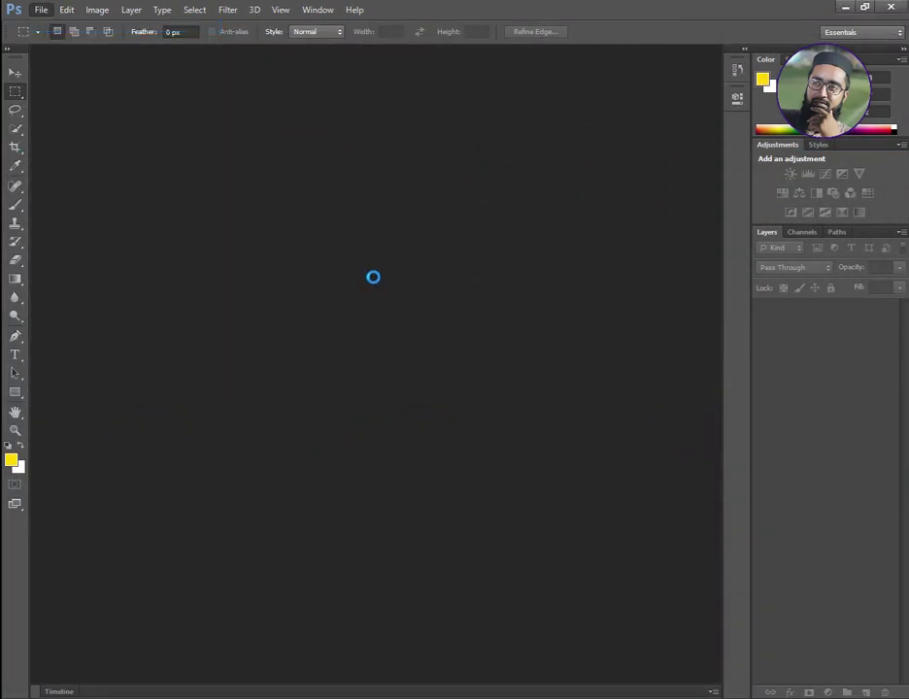
double_click(427, 245)
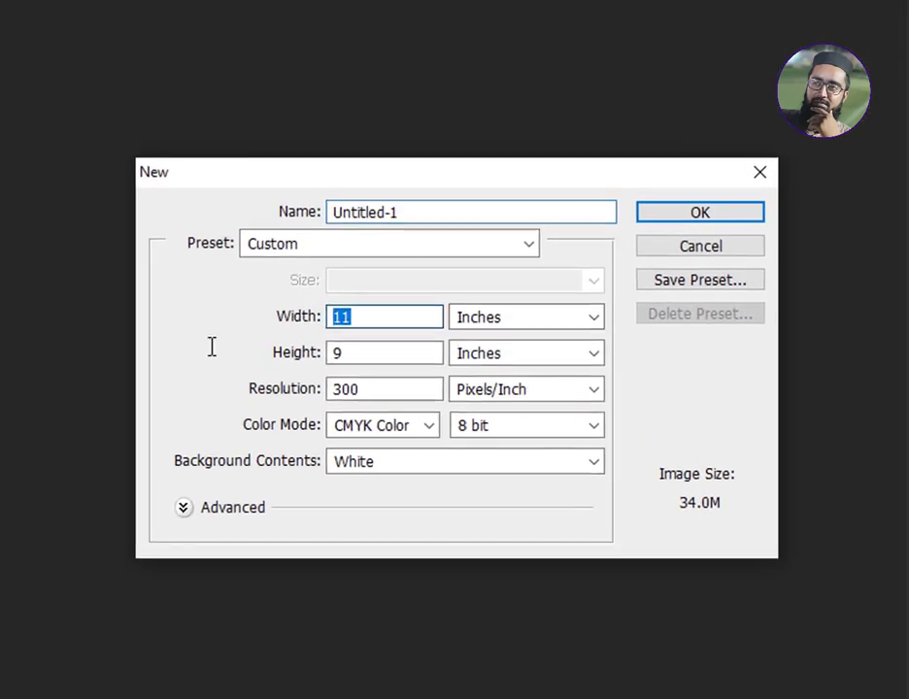
text(11)
key(Tab)
key(Tab)
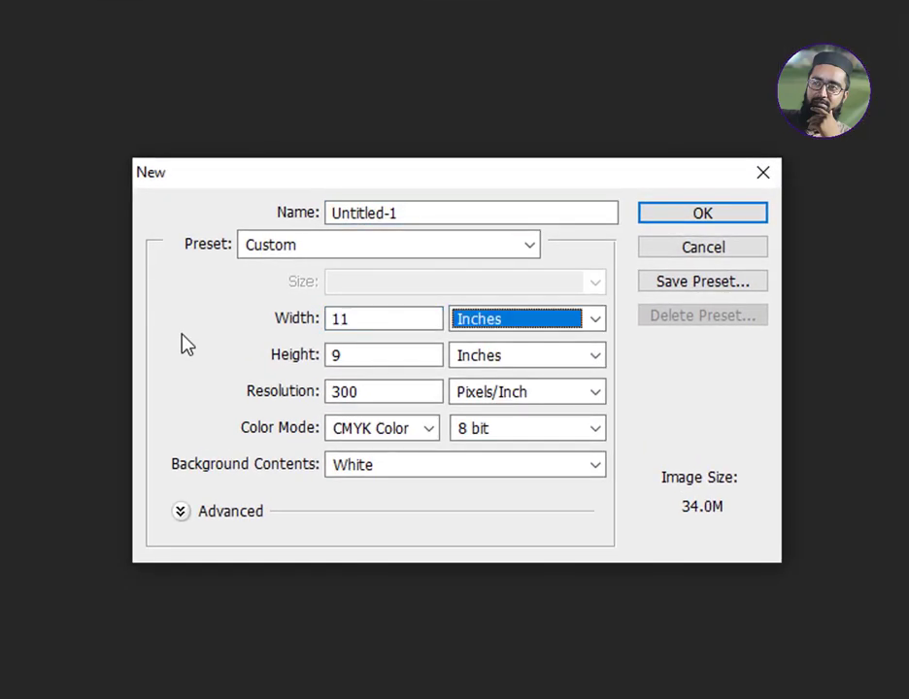
text(9)
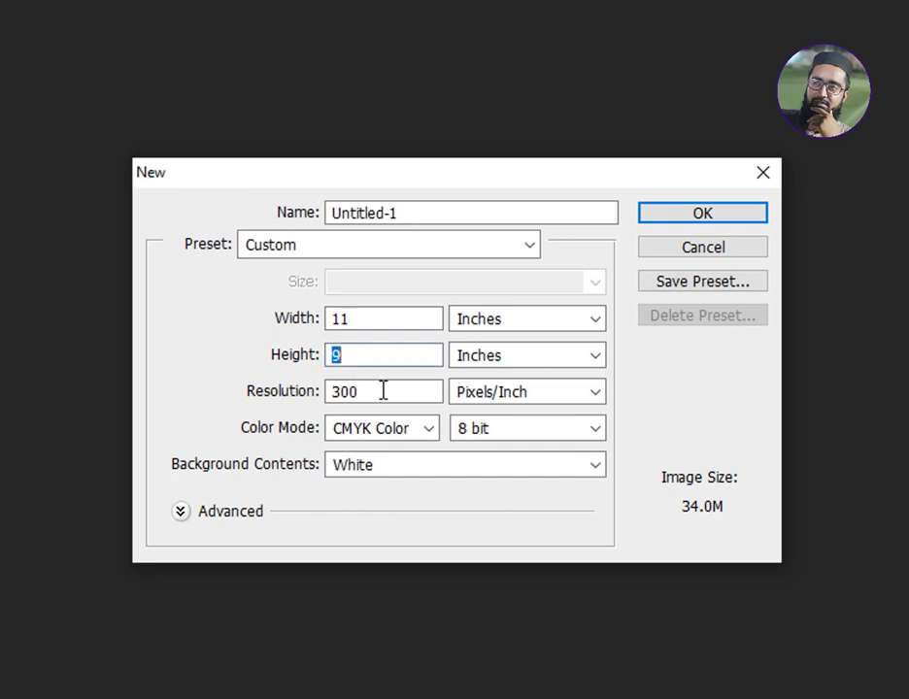
Set the resolution to 300 pixels/inch and the color mode to CMYK Color, and create the document.
key(Tab)
key(Tab)
text(300)
key(Tab)
key(Tab)
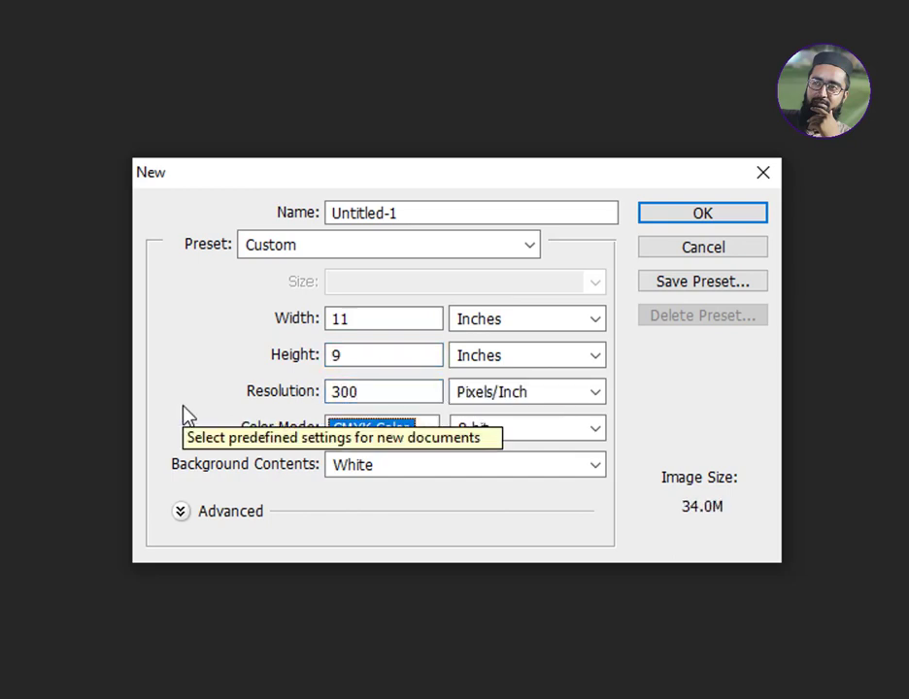
click(430, 427)
click(379, 512)
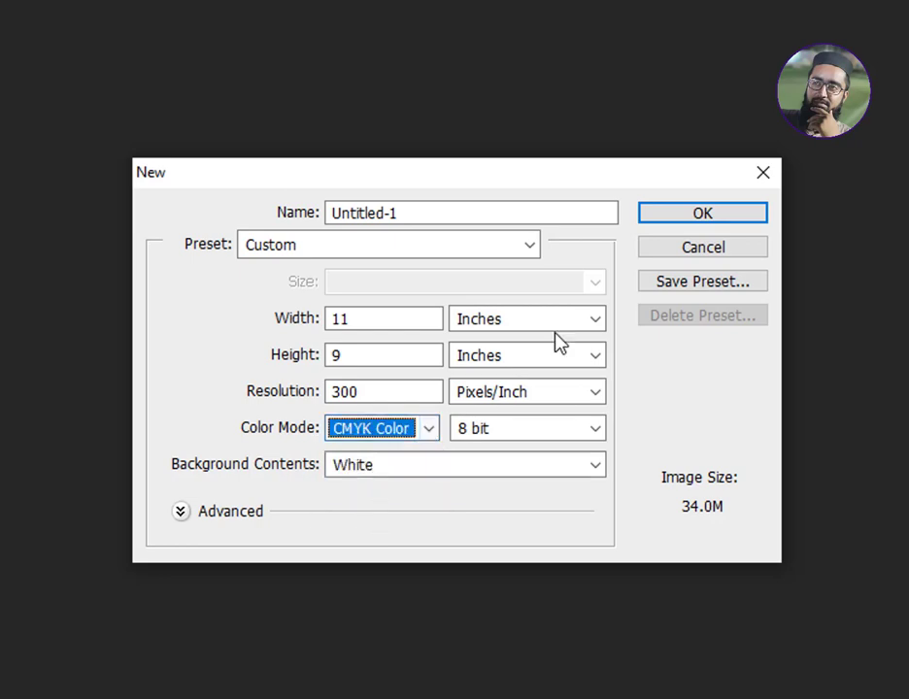
click(677, 215)
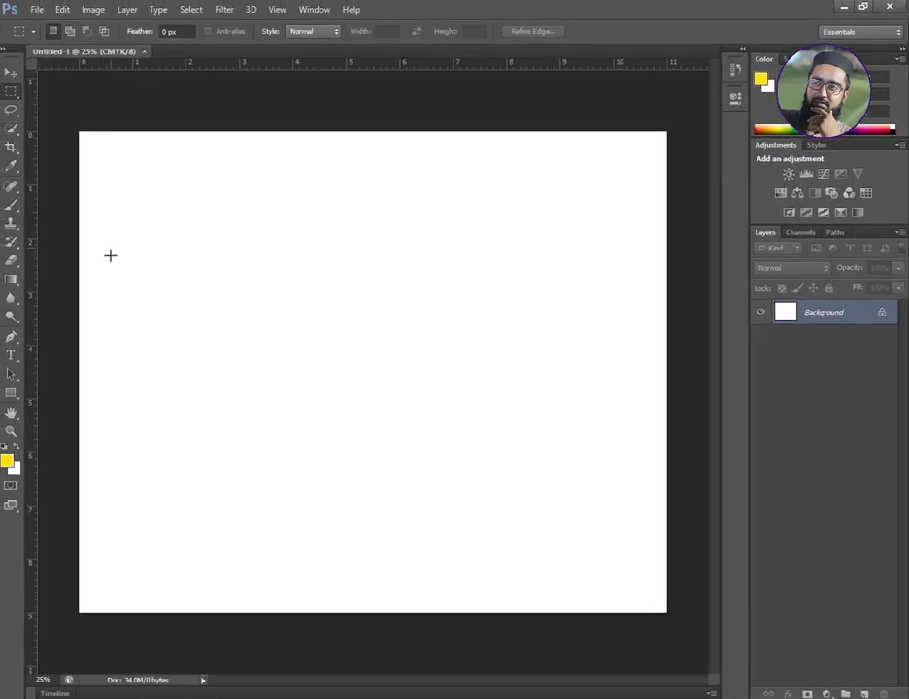
Place vertical guides at about 5.5, 0.5 and 10.5 inches and horizontal guides at about 0.5 and 8.5 inches.
drag(30, 298, 373, 315)
drag(37, 331, 107, 324)
drag(32, 349, 639, 350)
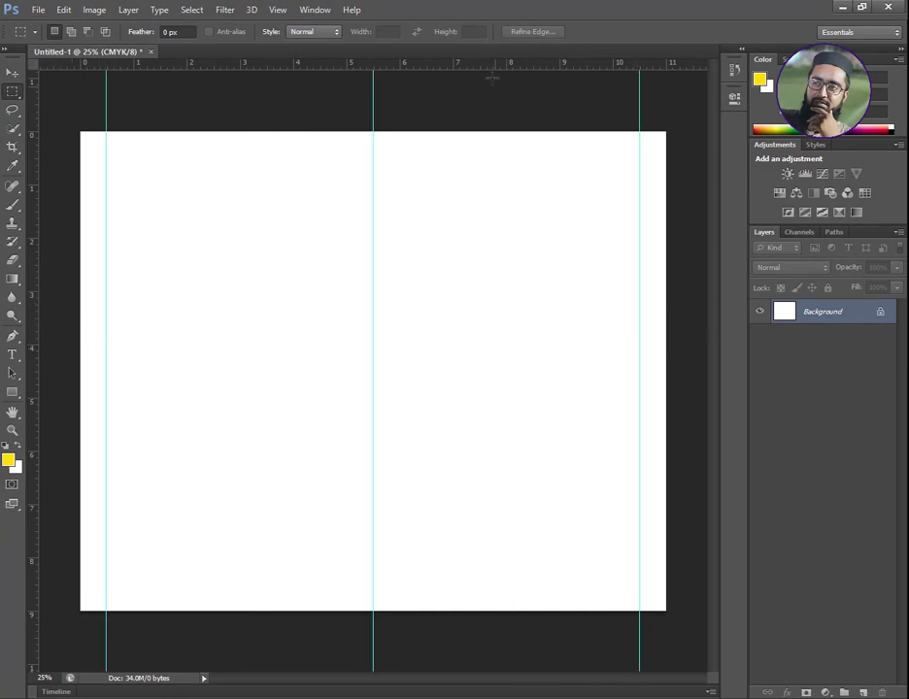
drag(519, 62, 519, 158)
drag(450, 62, 475, 586)
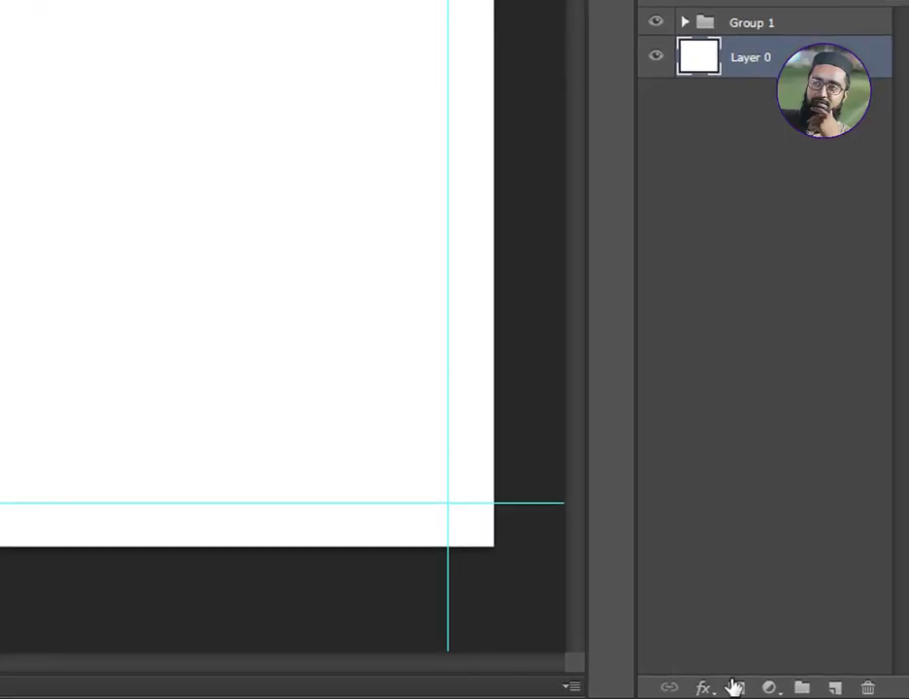
Add a Solid Color fill layer above the white layer, sampling the light grey swatch and lightening it to bcbab4.
click(824, 692)
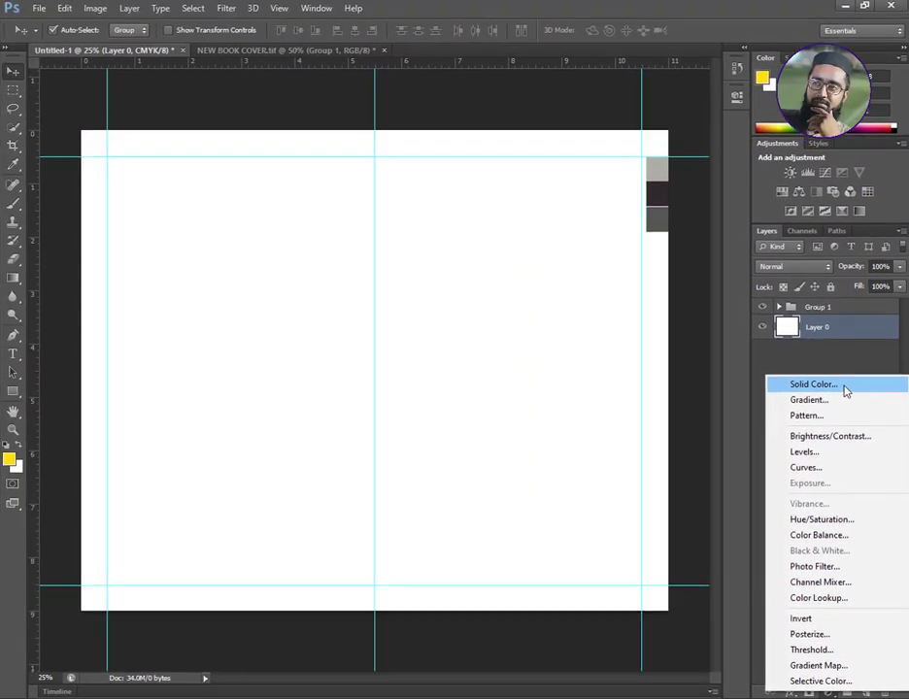
click(806, 162)
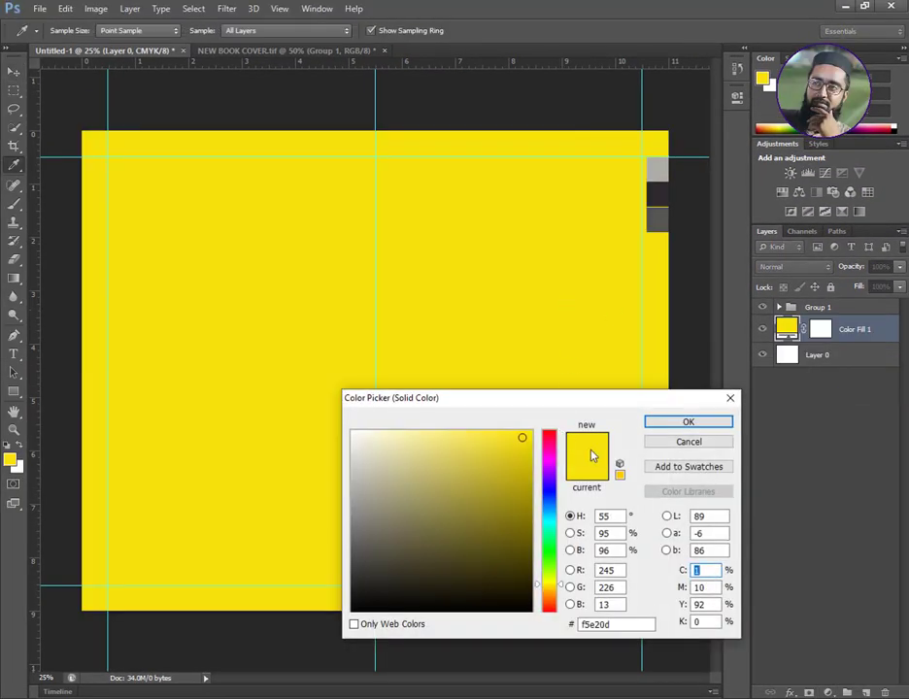
click(662, 167)
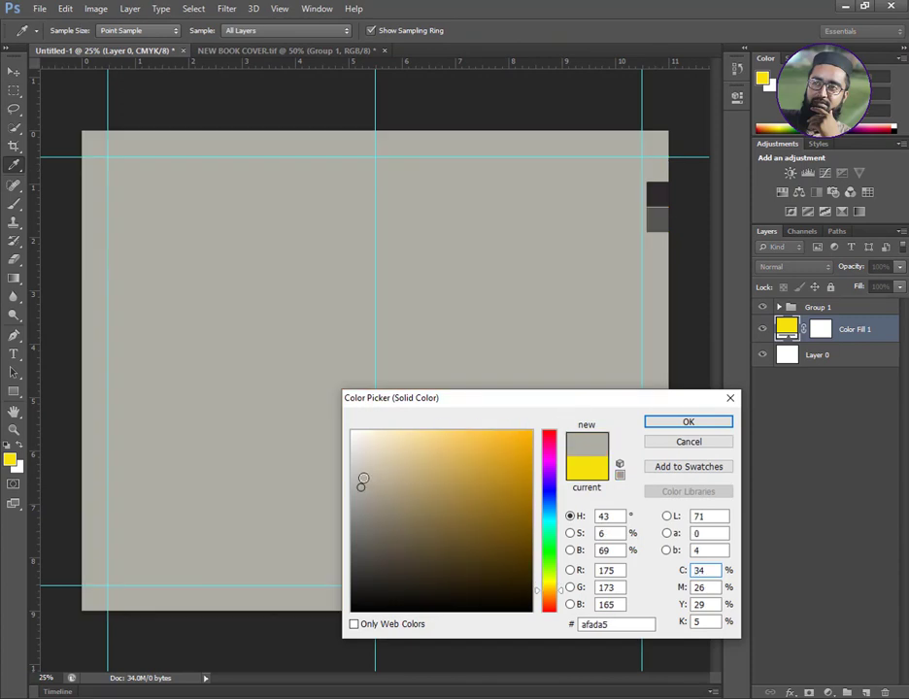
click(359, 478)
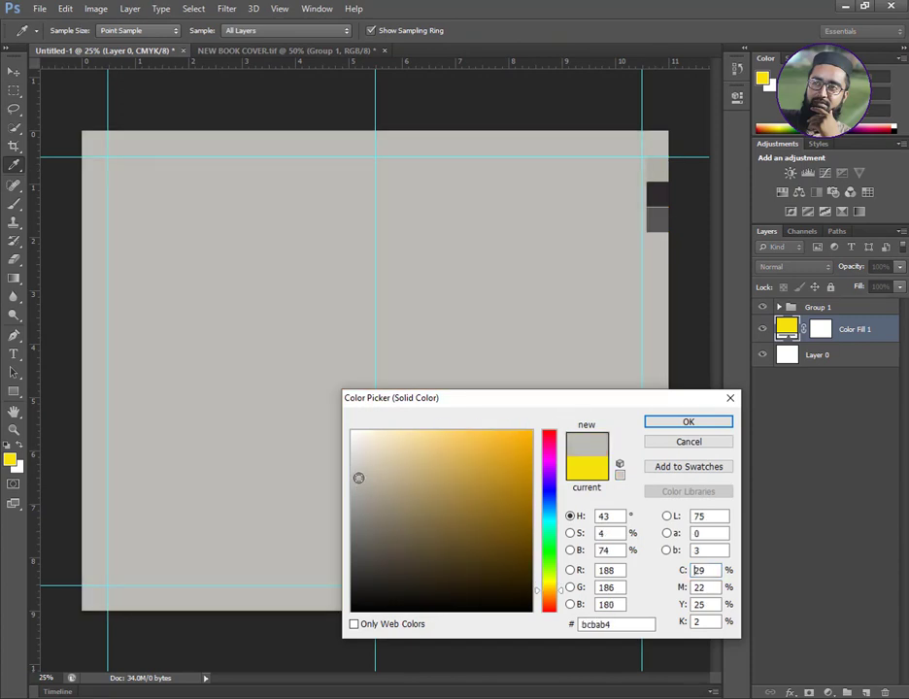
click(688, 421)
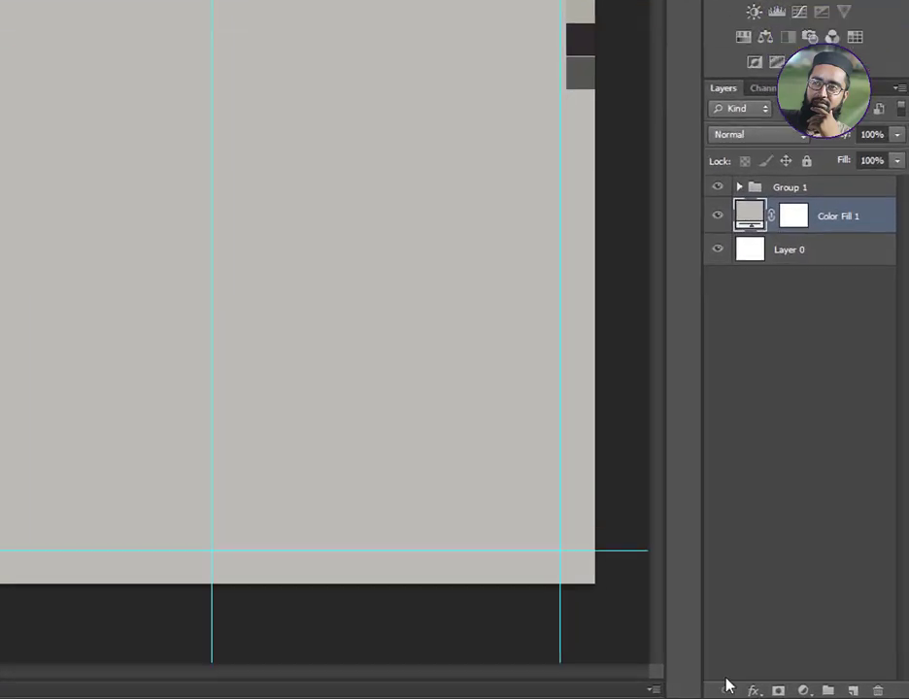
Add a Pattern Overlay to the grey fill layer and choose a light paper-texture pattern.
click(780, 691)
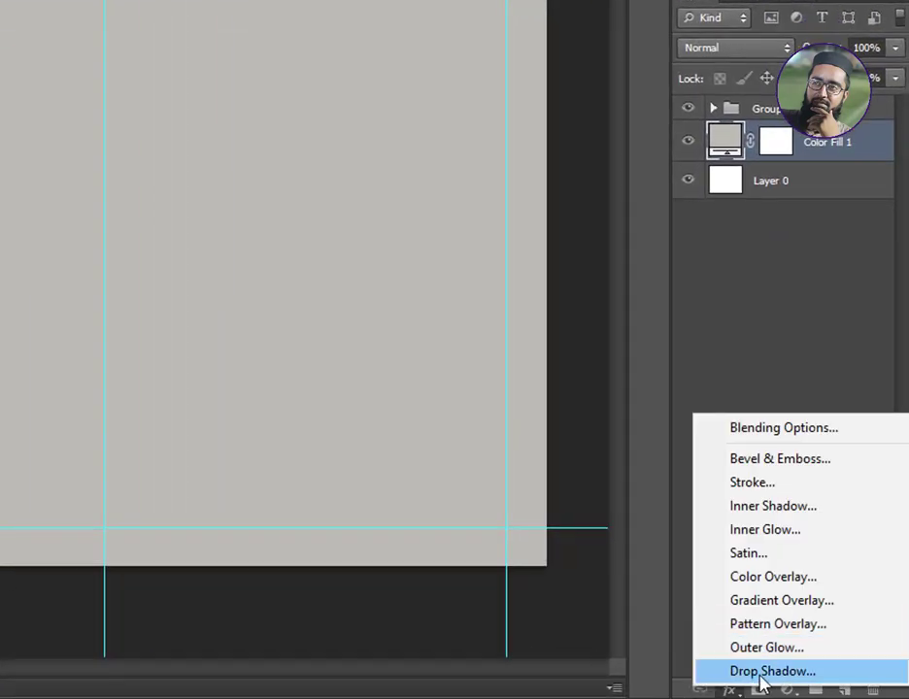
click(780, 626)
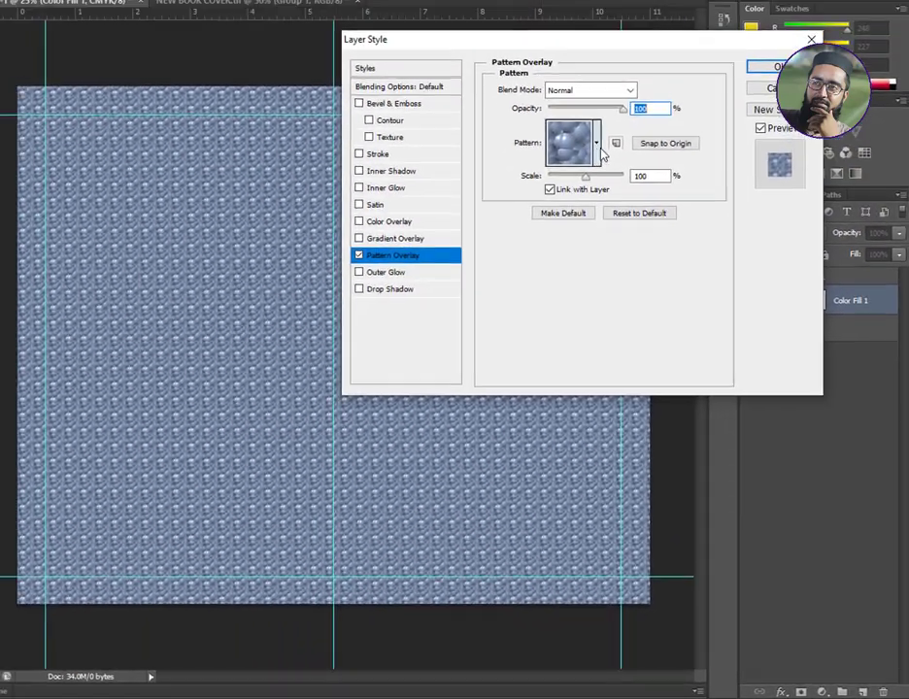
click(596, 143)
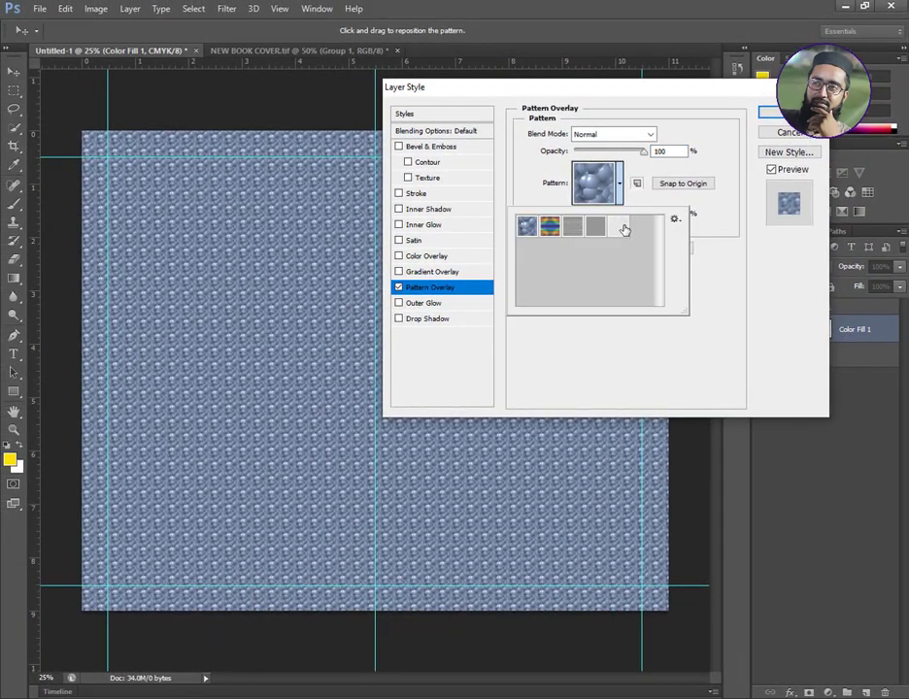
click(619, 226)
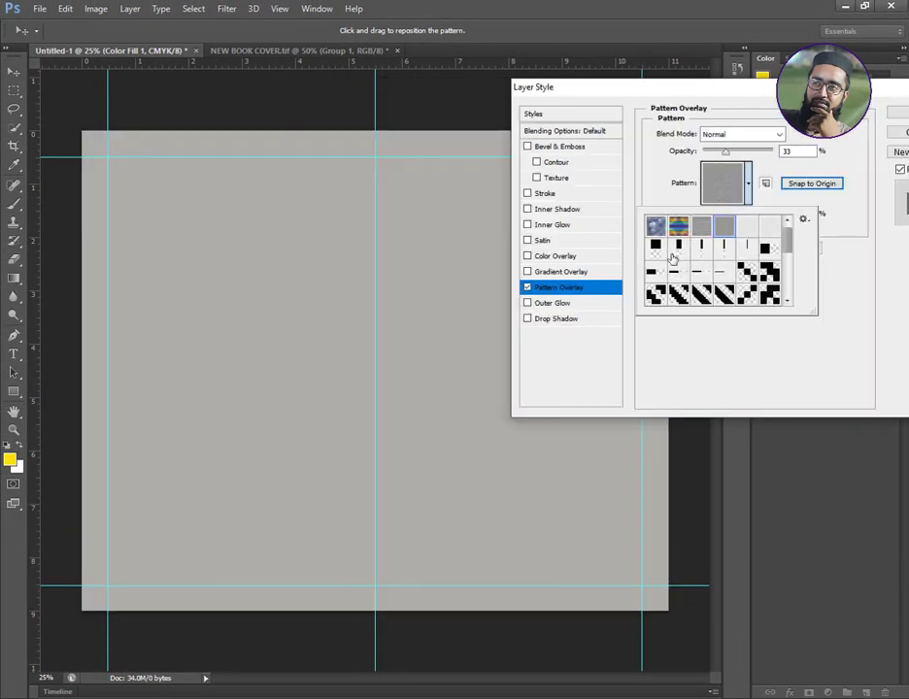
click(745, 228)
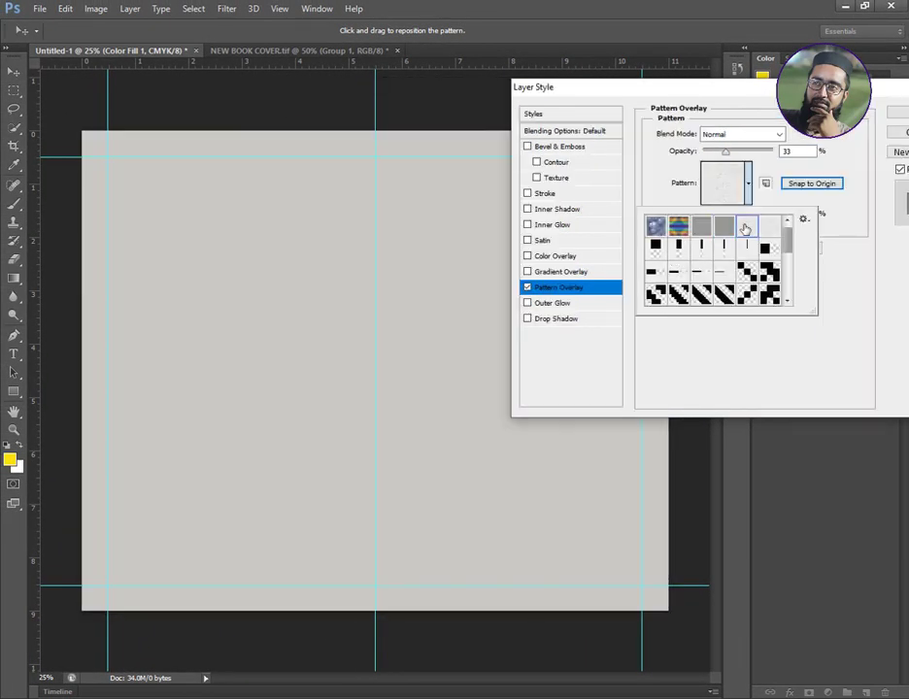
Set the pattern overlay's opacity to 56% and its scale to 406%, and apply the layer style.
mouse_move(749, 153)
mouse_down()
mouse_move(814, 157)
mouse_move(744, 155)
mouse_up()
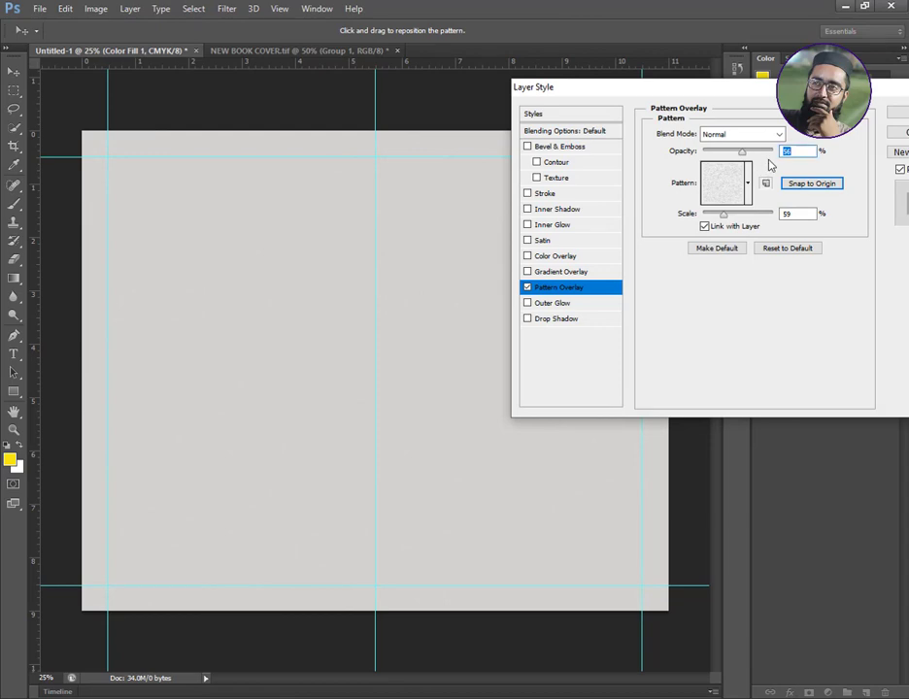
drag(723, 216, 753, 218)
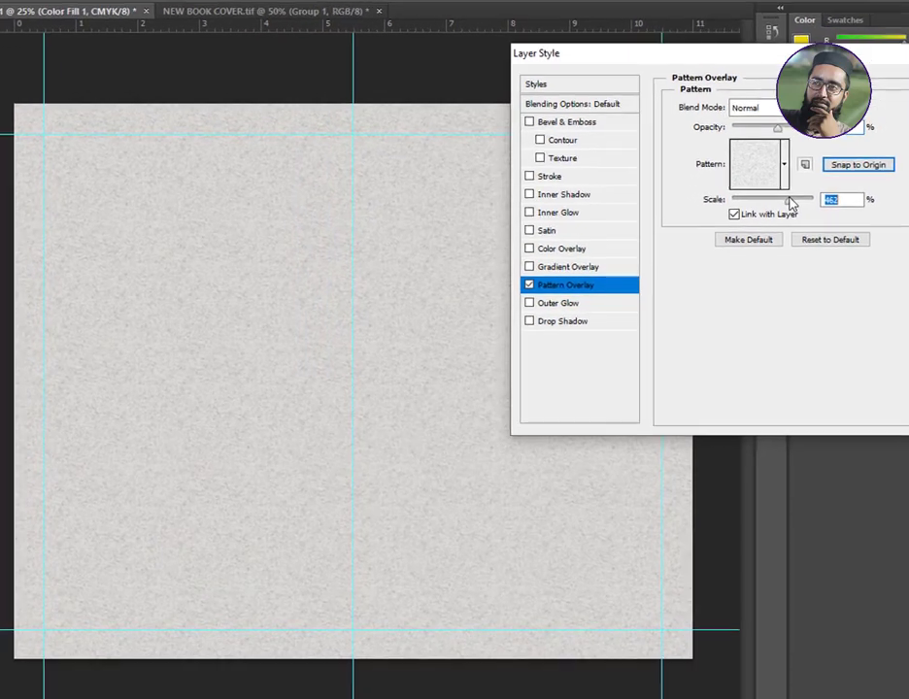
drag(816, 193, 814, 193)
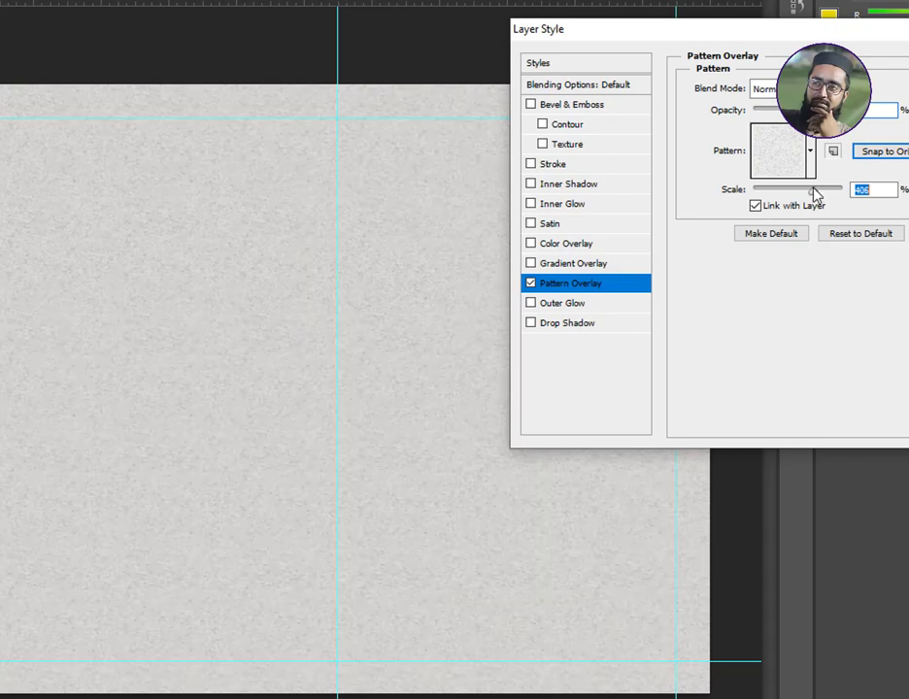
key(Return)
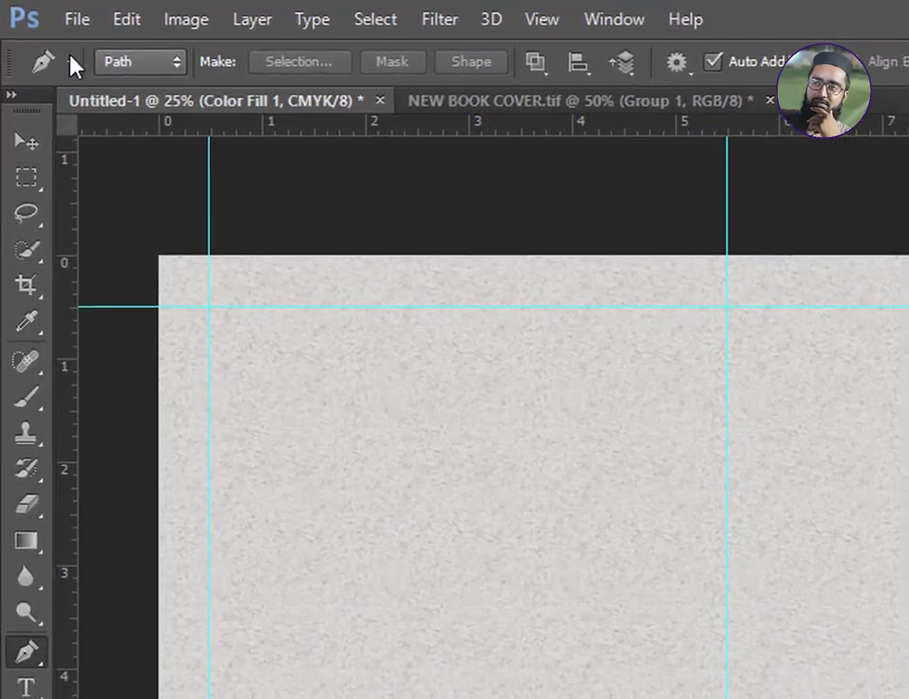
Draw a yellow Pen tool shape across the cover's lower part, about 3296 by 1000 px, with an upper-edge anchor on the centre guide.
click(132, 60)
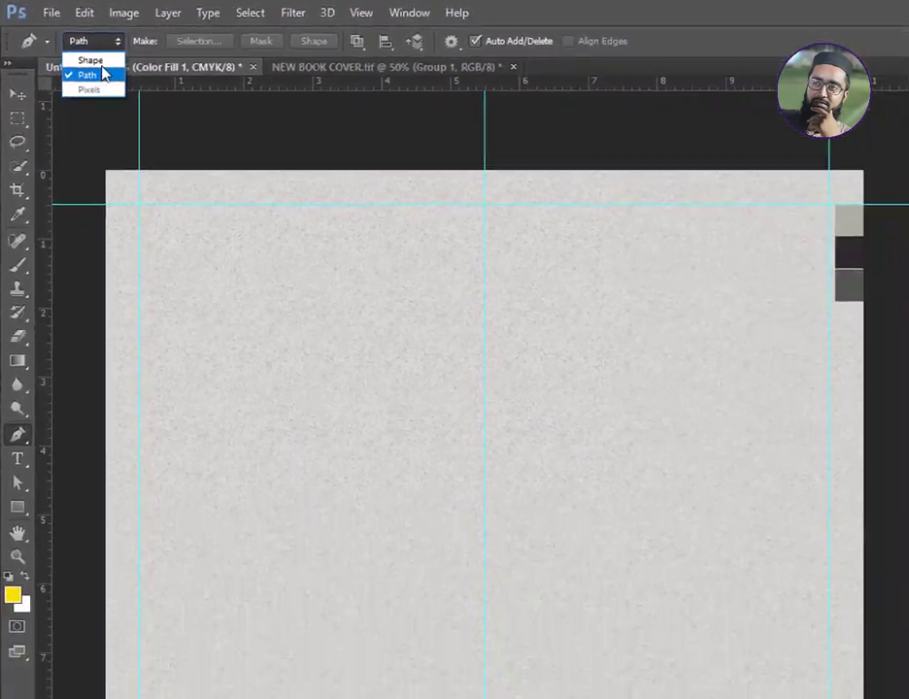
click(90, 60)
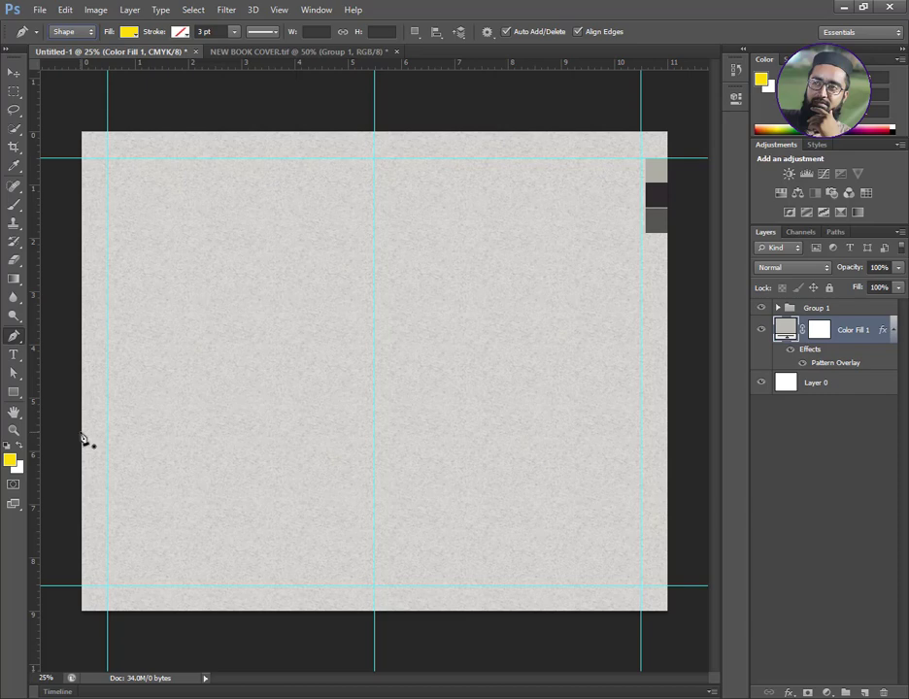
click(84, 434)
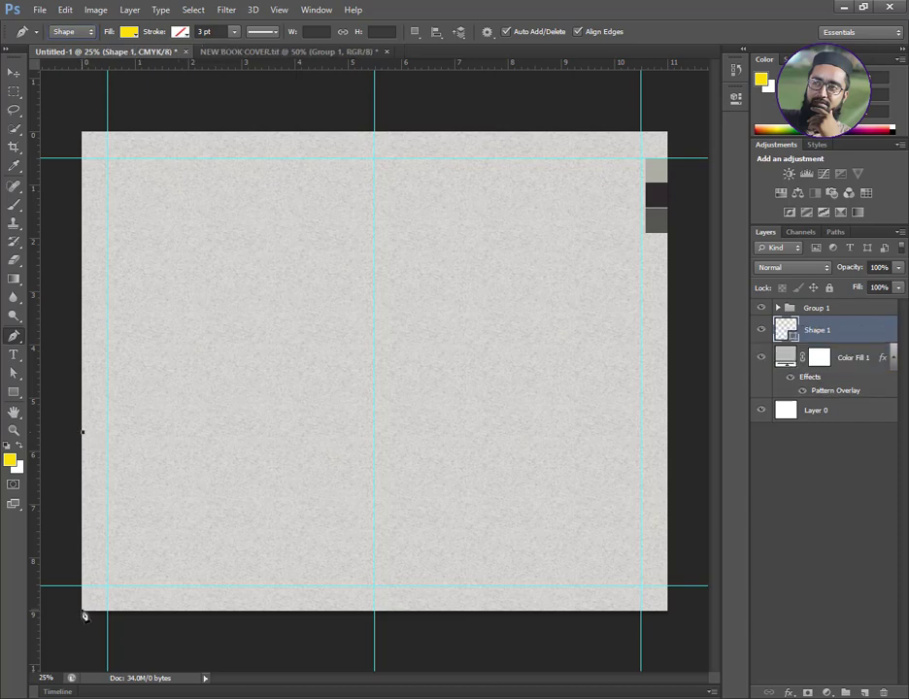
click(83, 610)
click(668, 610)
click(668, 443)
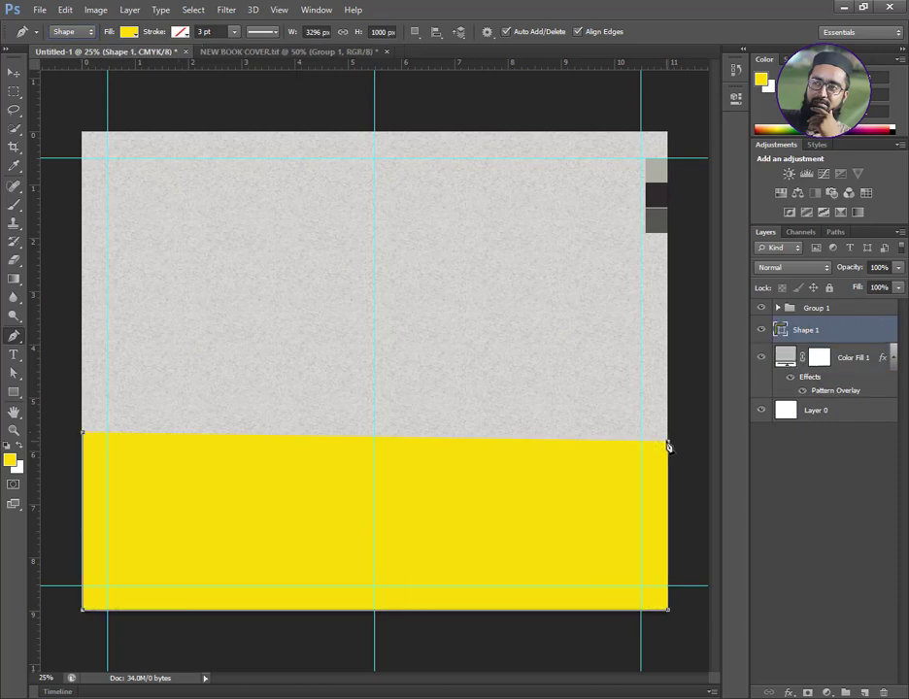
click(377, 443)
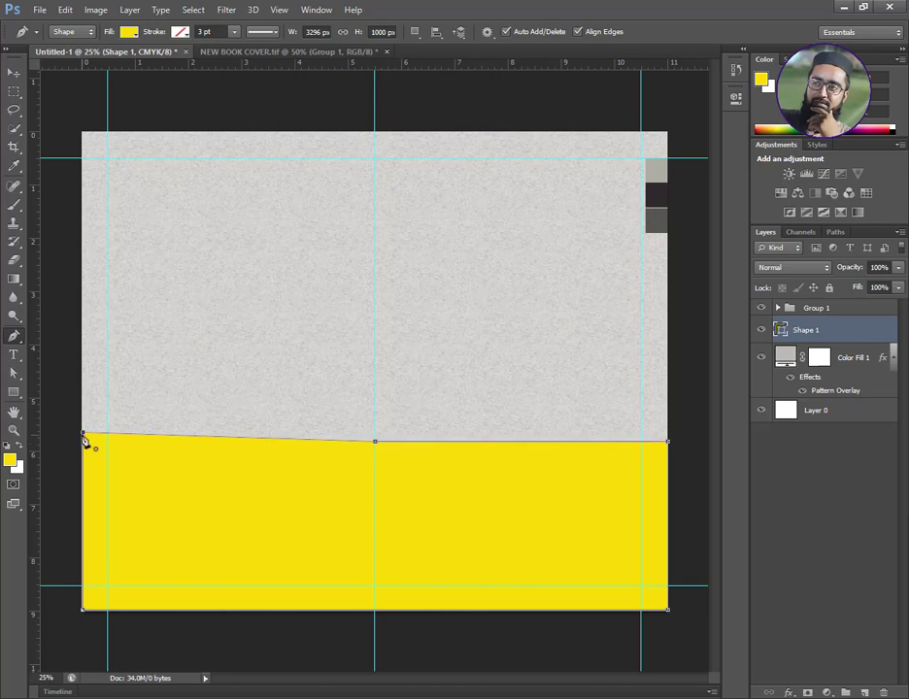
Add a horizontal guide at about 5.6 inches and align the yellow shape's centre and right upper anchor points to it.
drag(98, 64, 292, 432)
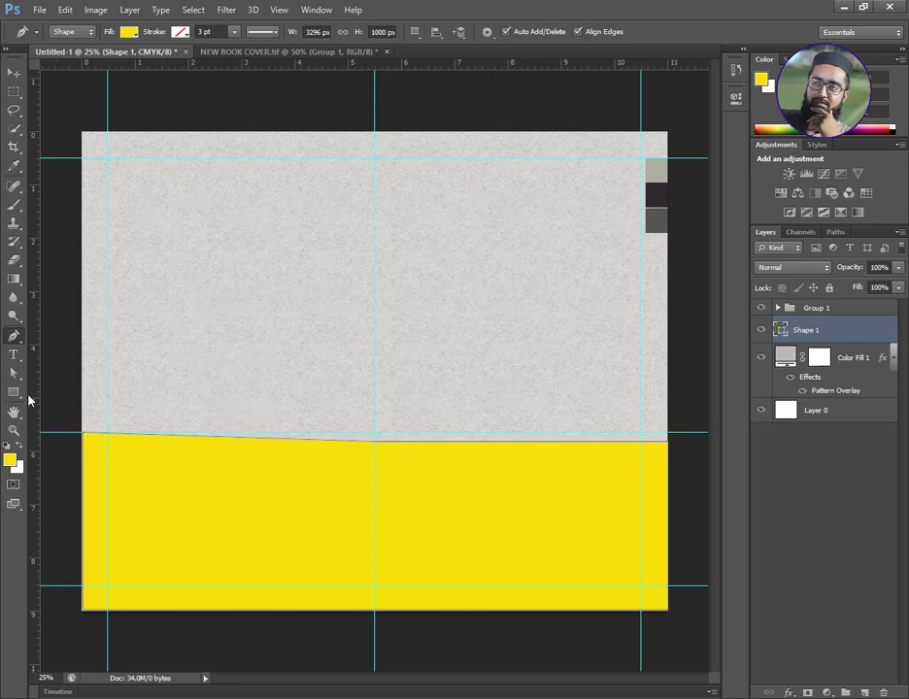
key(a)
drag(377, 443, 375, 432)
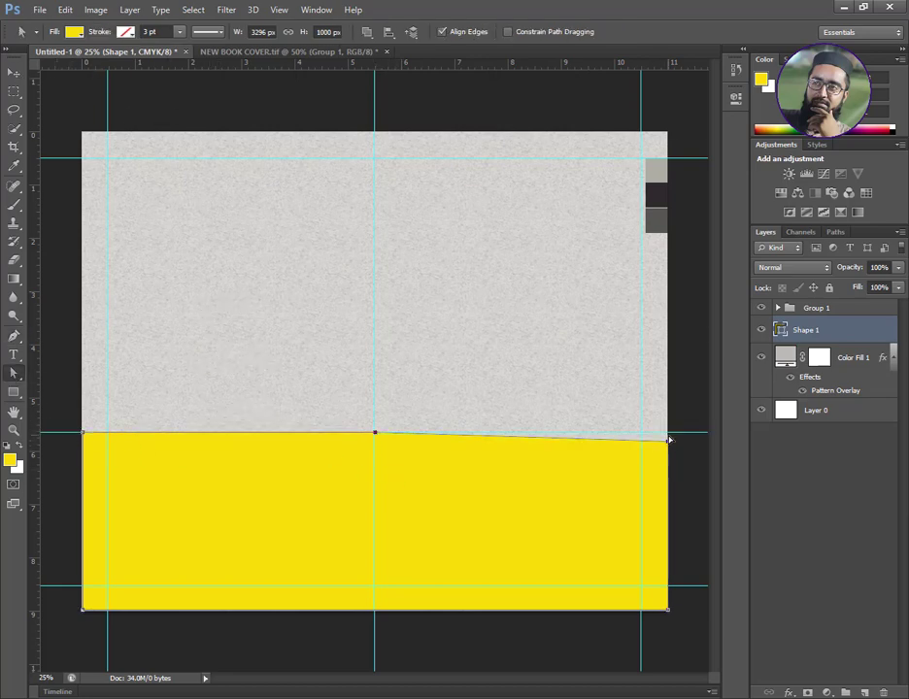
drag(668, 440, 669, 432)
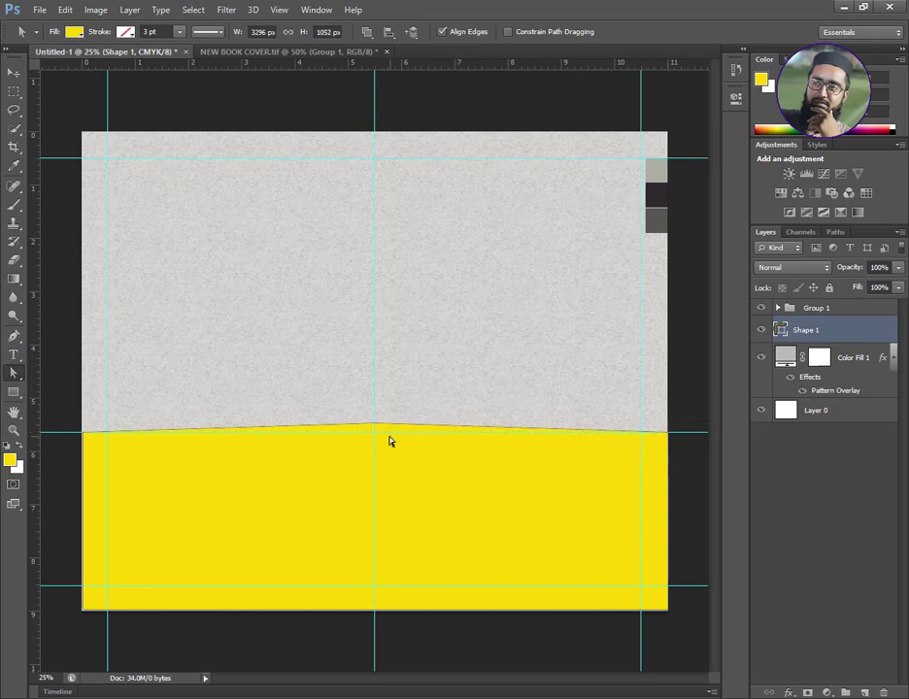
drag(375, 425, 375, 433)
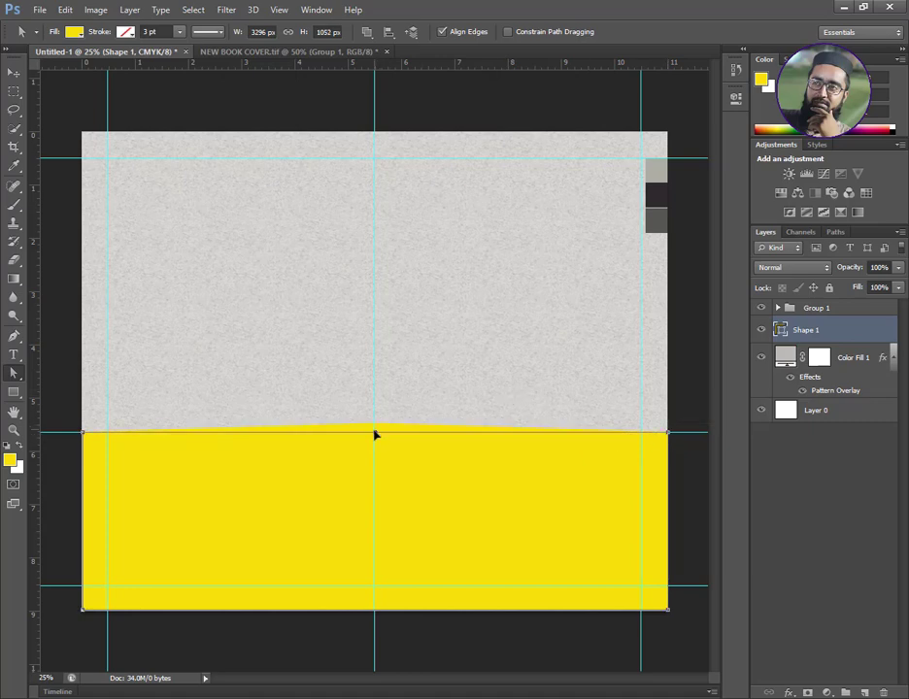
Change the fill of the yellow lower shape to the recently used dark charcoal colour.
click(14, 392)
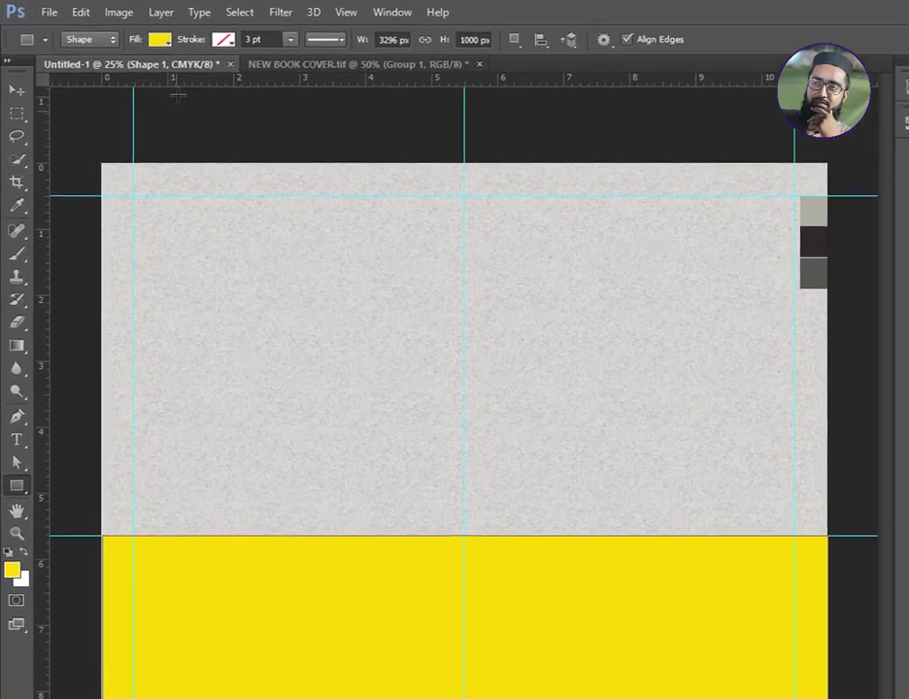
click(159, 38)
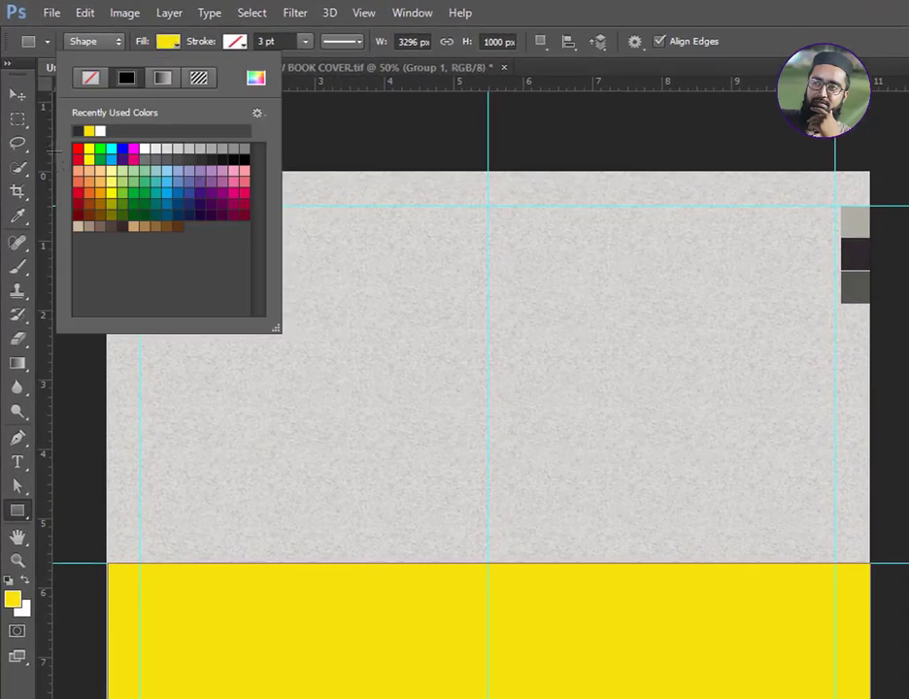
click(79, 130)
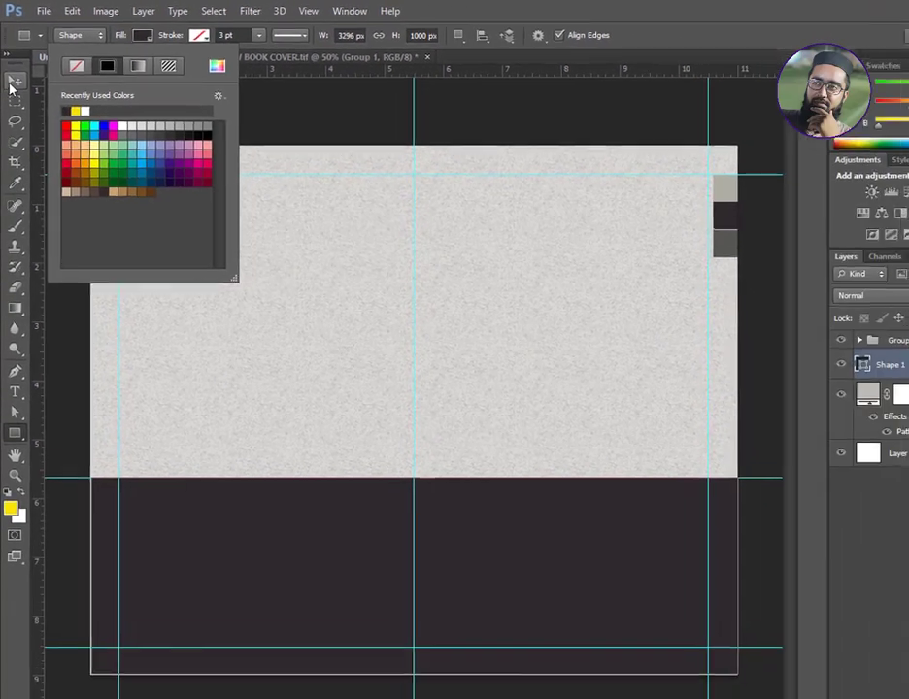
click(16, 94)
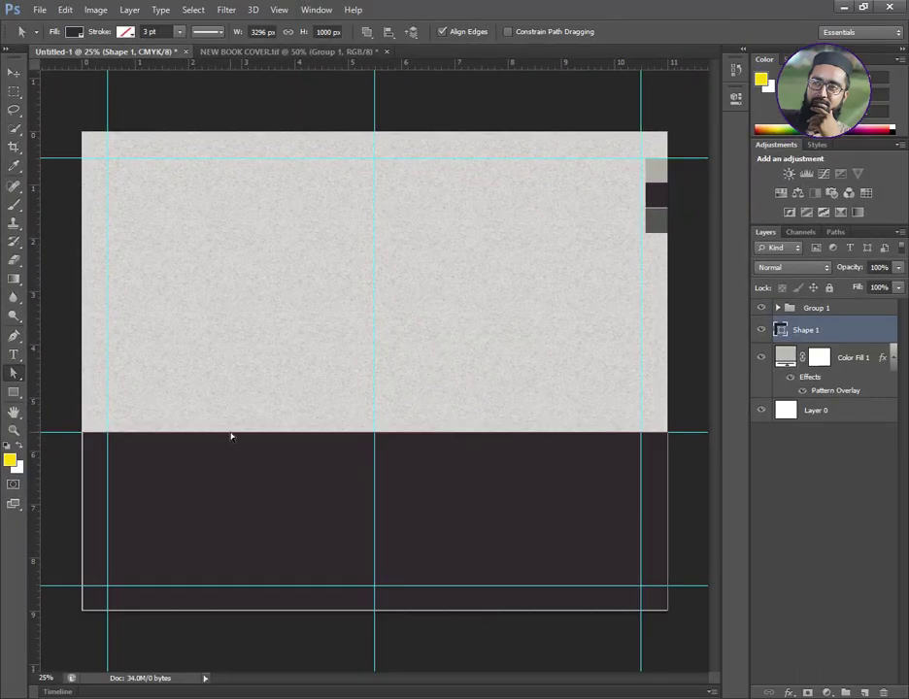
Add an anchor point midway along the left half of the dark shape's upper edge and pull it down into a deep curved dip.
right_click(230, 436)
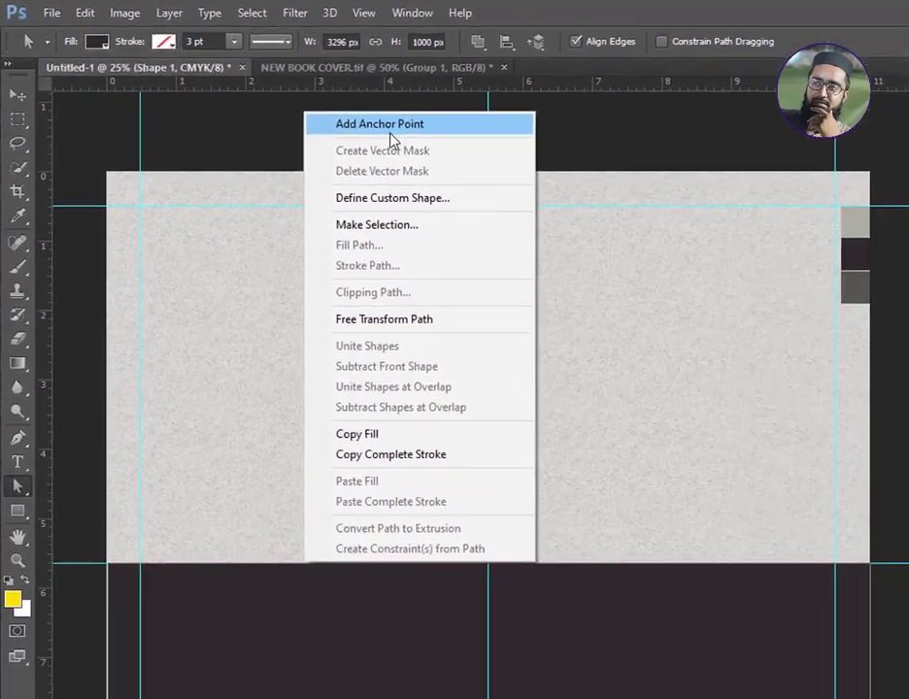
click(475, 154)
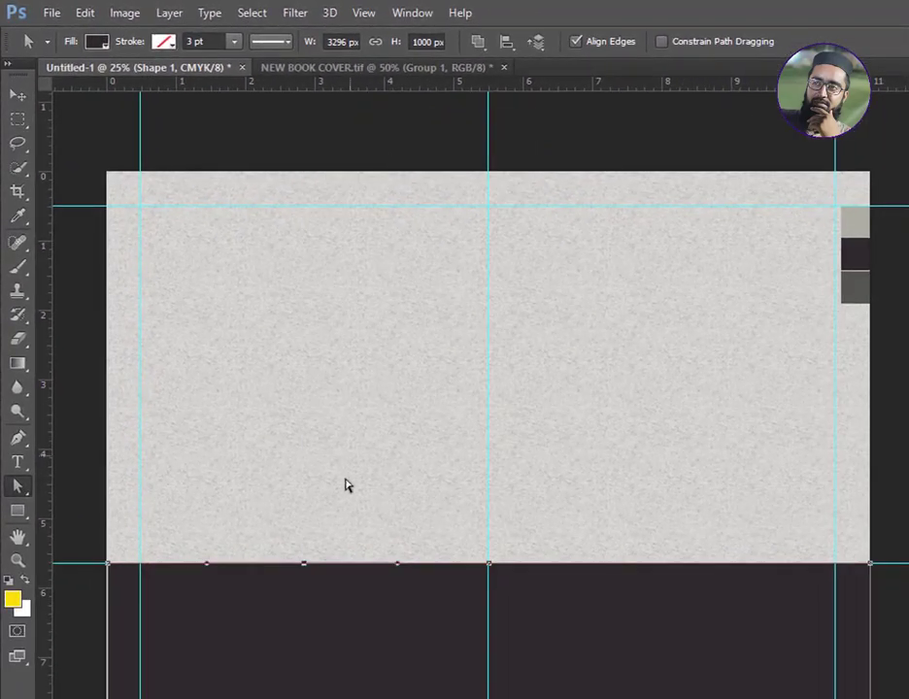
click(309, 573)
drag(304, 567, 292, 623)
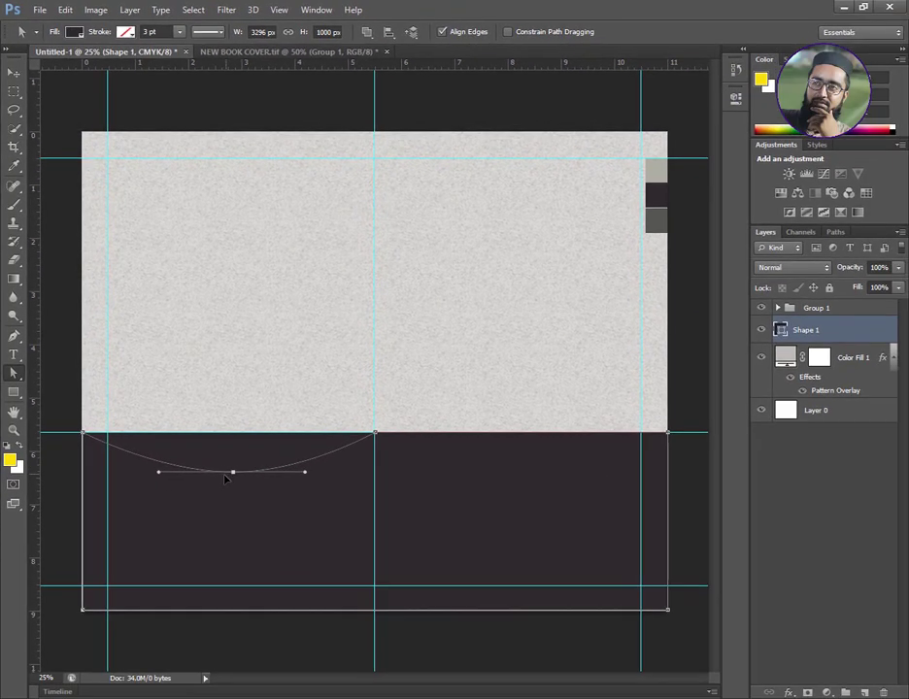
drag(225, 478, 213, 494)
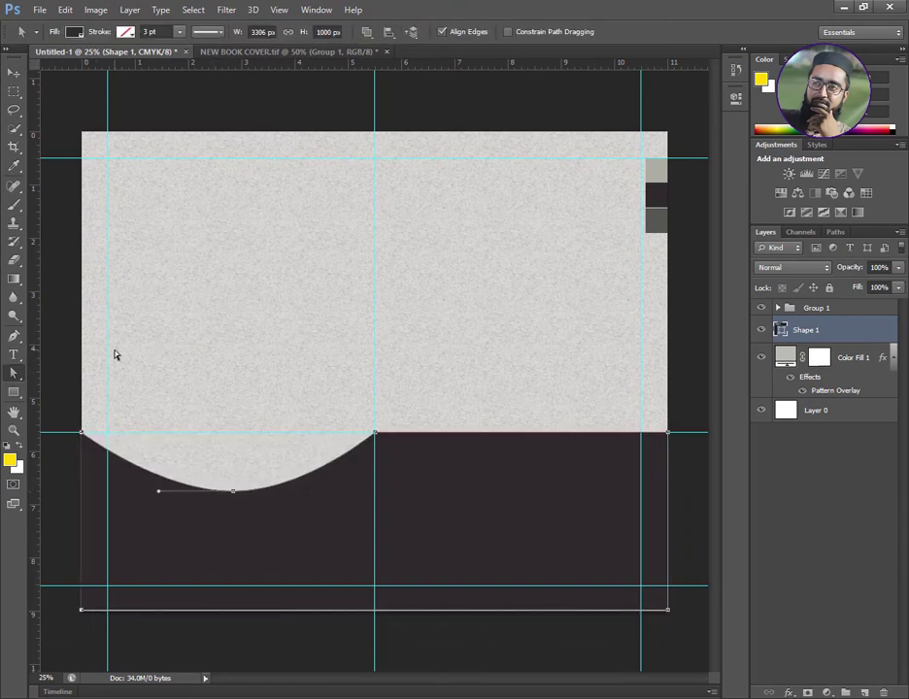
Add an anchor point on each slope of the left dip and reposition them to round the shoulders into a wave.
right_click(116, 447)
click(165, 118)
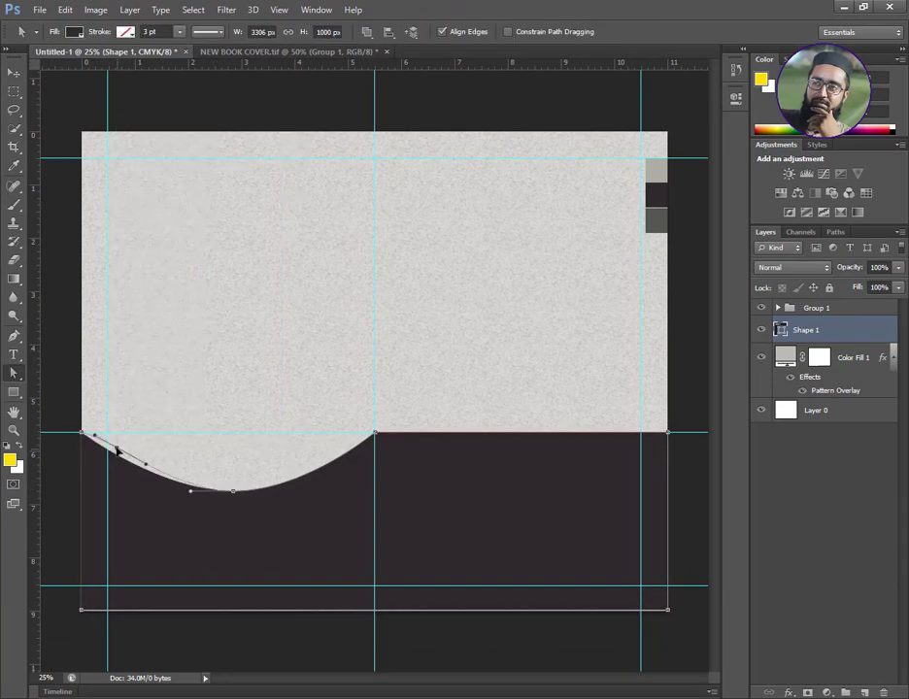
right_click(345, 455)
click(393, 126)
drag(344, 454, 337, 445)
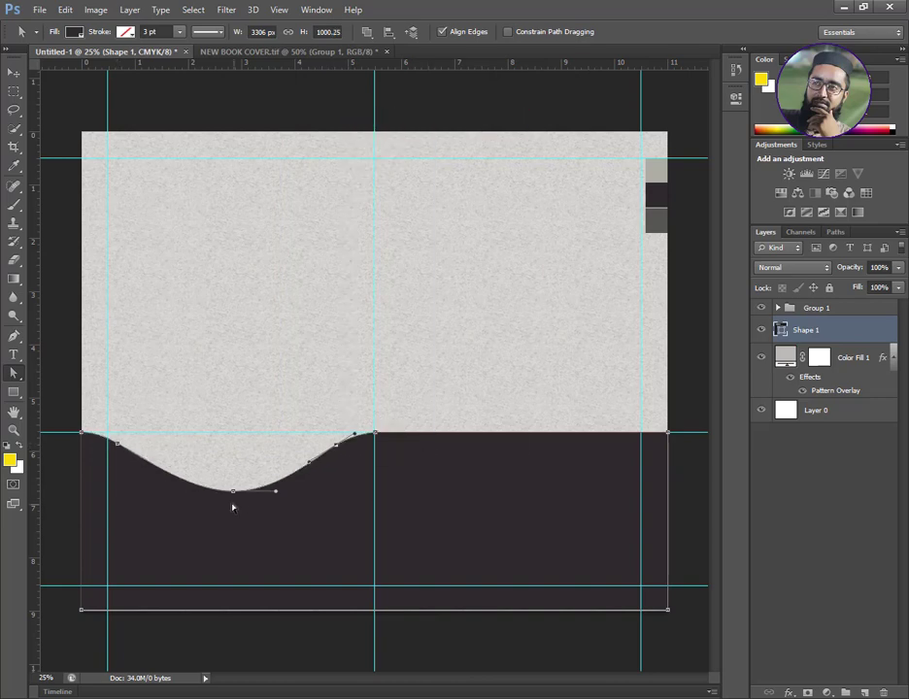
Refine the left wave by shifting its lowest anchor, levelling that anchor's handles and slightly lowering the upper-edge crest points.
drag(234, 491, 223, 492)
click(226, 502)
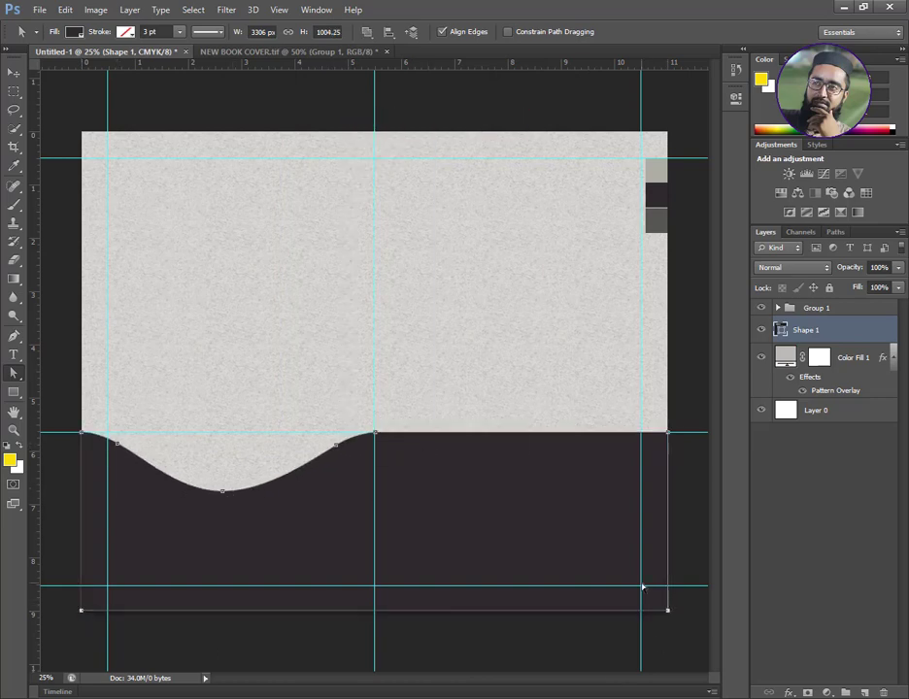
click(83, 434)
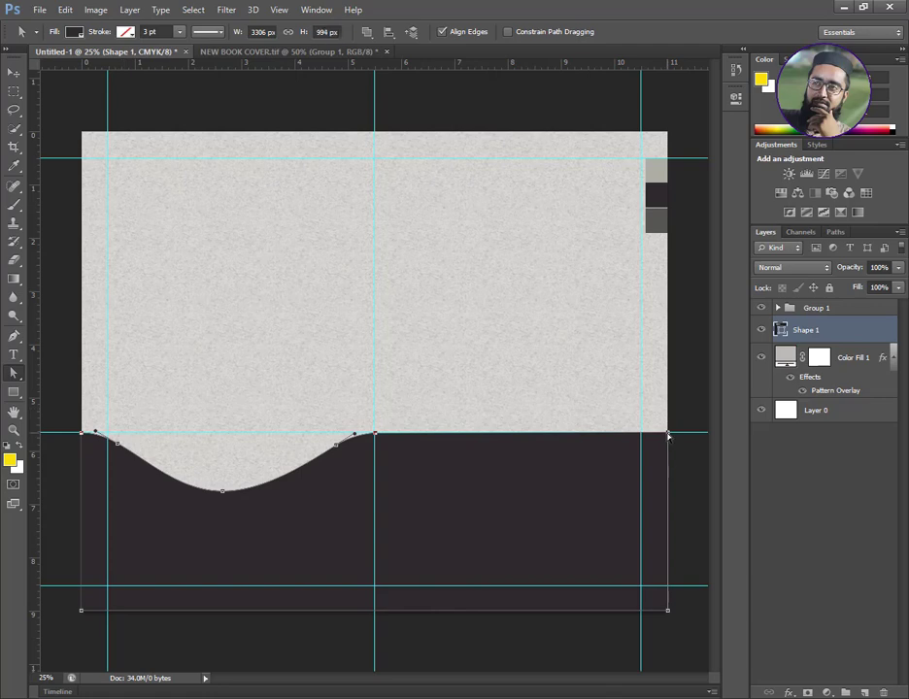
click(239, 354)
click(223, 492)
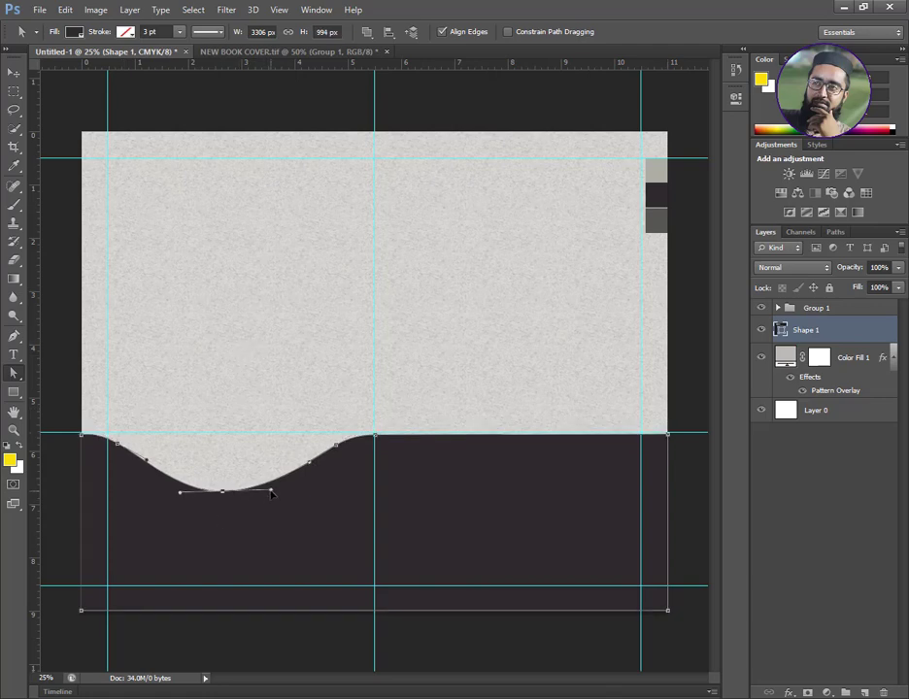
drag(271, 492, 226, 493)
click(219, 485)
Add a horizontal guide at about 6.8 inches and pull a new anchor point on the right half's upper edge down to it.
right_click(524, 432)
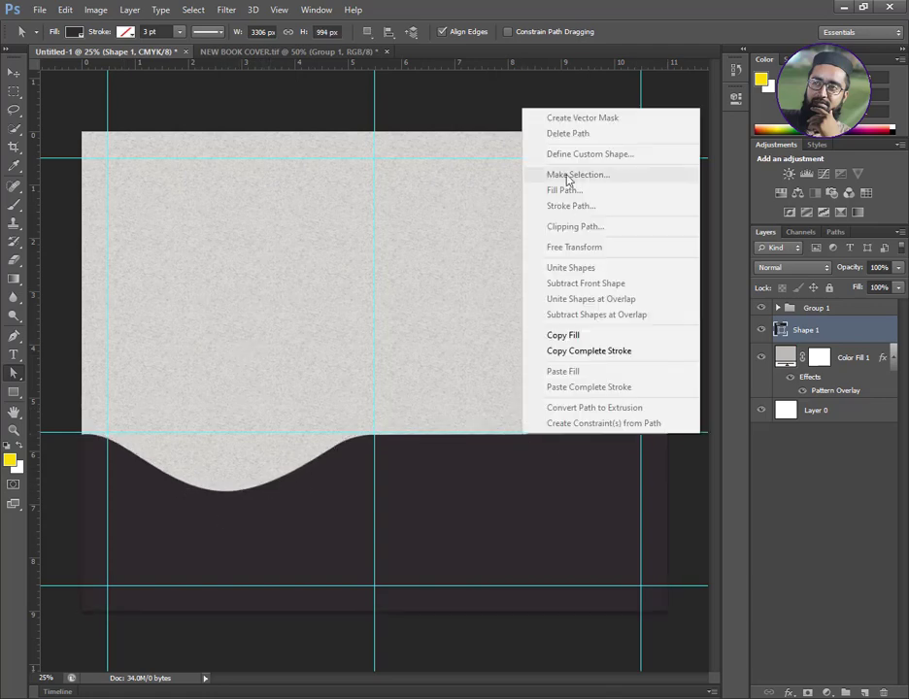
drag(339, 64, 339, 493)
click(501, 448)
right_click(517, 434)
click(561, 99)
drag(516, 434, 519, 494)
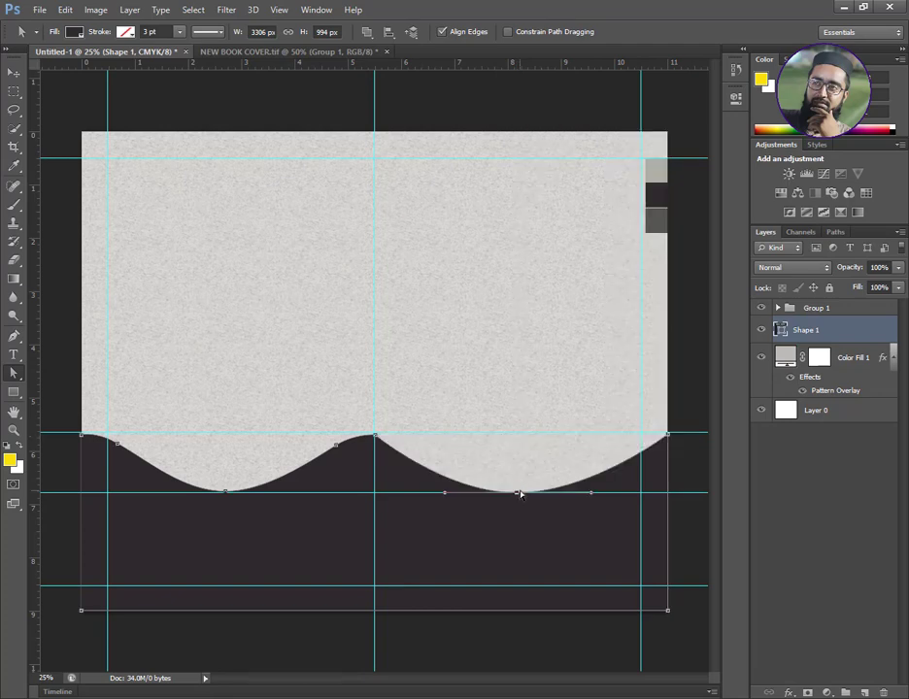
Add an anchor point on each slope of the right dip and move them to round the shoulders like the left wave.
click(502, 464)
right_click(410, 463)
click(416, 469)
right_click(415, 470)
click(458, 126)
drag(413, 462, 415, 447)
right_click(645, 450)
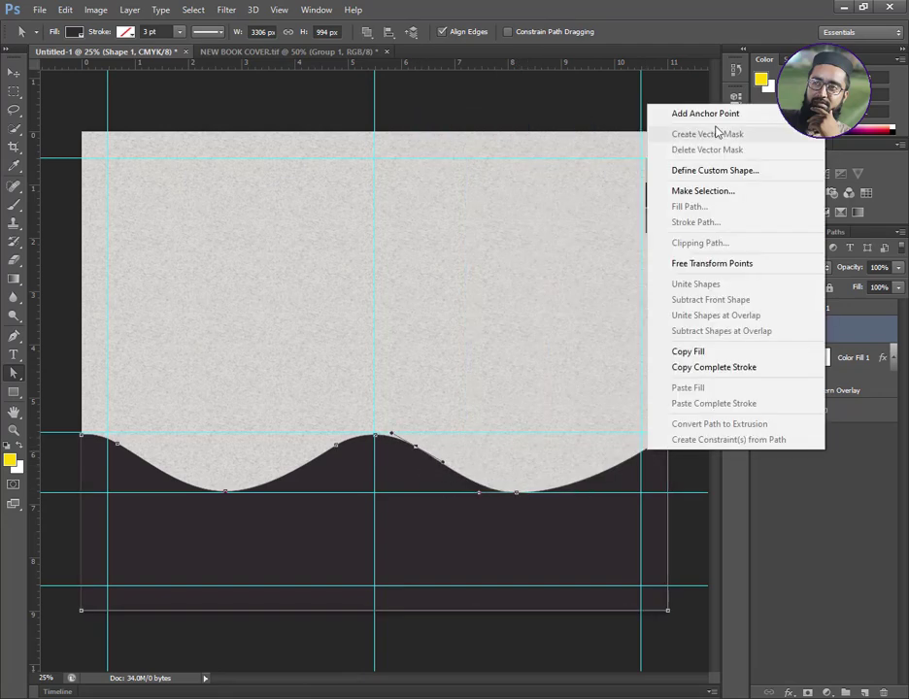
click(706, 113)
drag(646, 449, 631, 442)
Duplicate the Shape 1 layer, place the copy beneath the original and select the copy.
drag(806, 335, 850, 689)
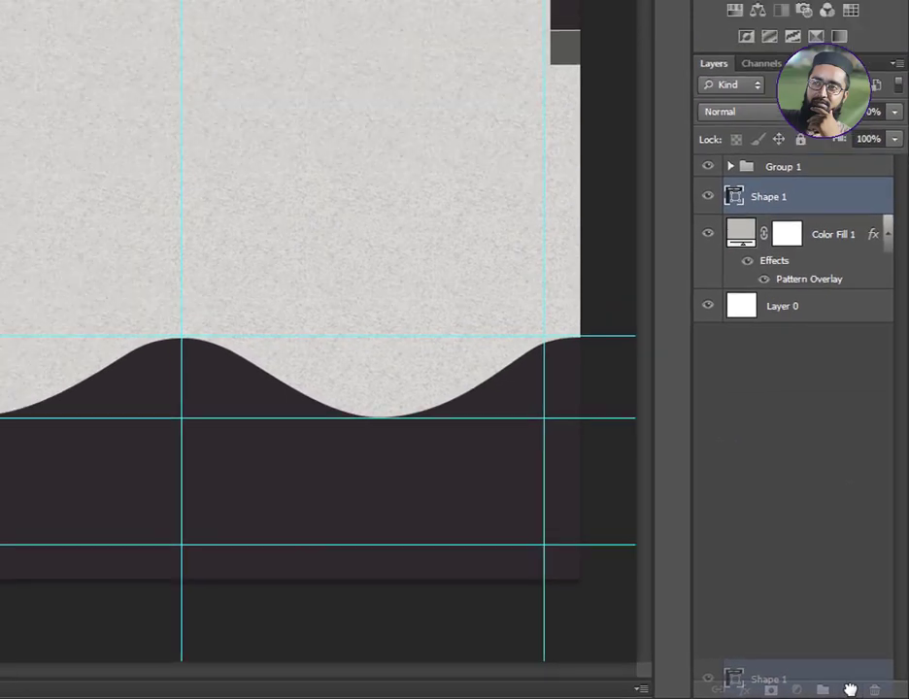
drag(769, 234, 775, 180)
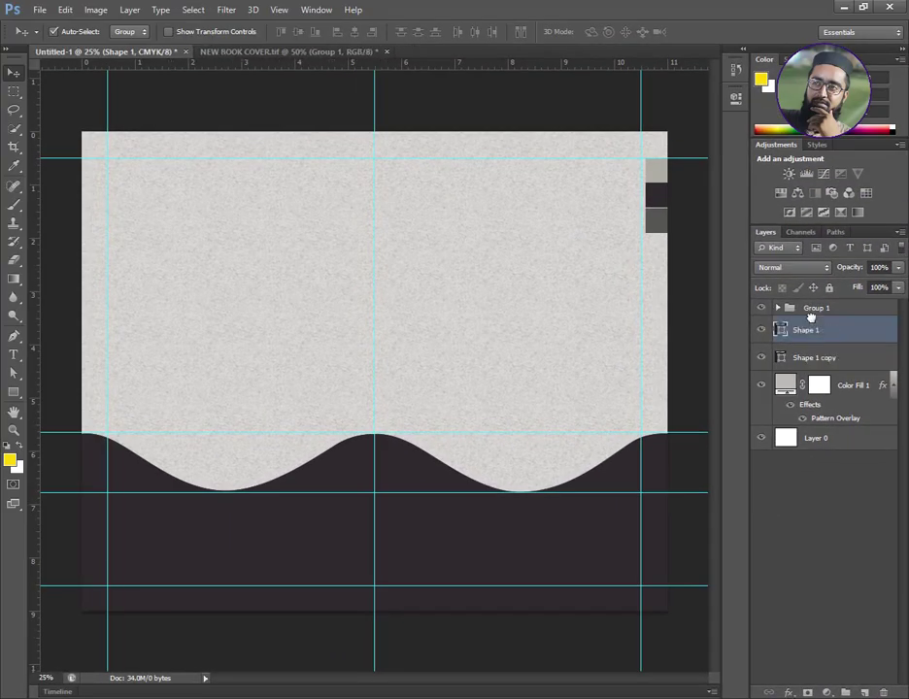
click(815, 357)
Raise the outer left and right anchor points of the copied wave's upper edge until the shape is about 1042 px high.
click(12, 373)
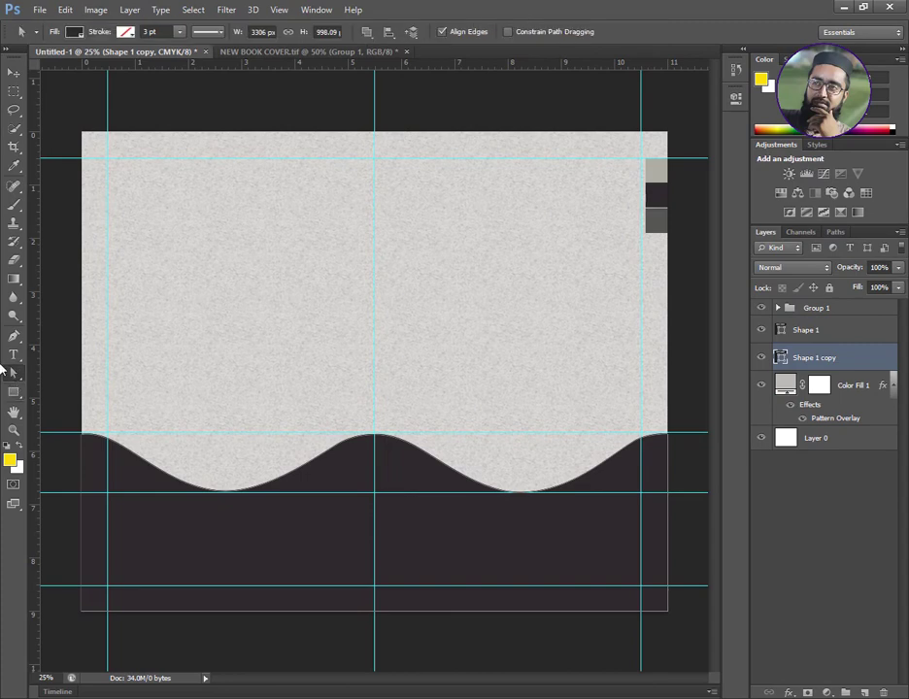
click(666, 443)
click(118, 445)
key(Up)
key(Up)
key(Up)
key(Up)
key(Up)
key(Up)
key(Up)
key(Up)
key(Up)
key(Up)
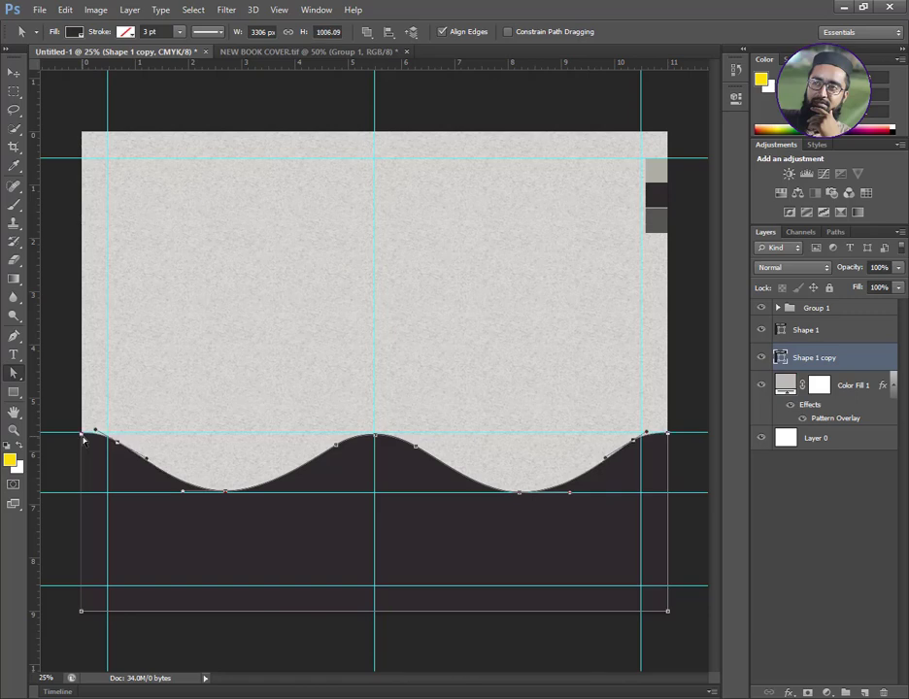
key(Up)
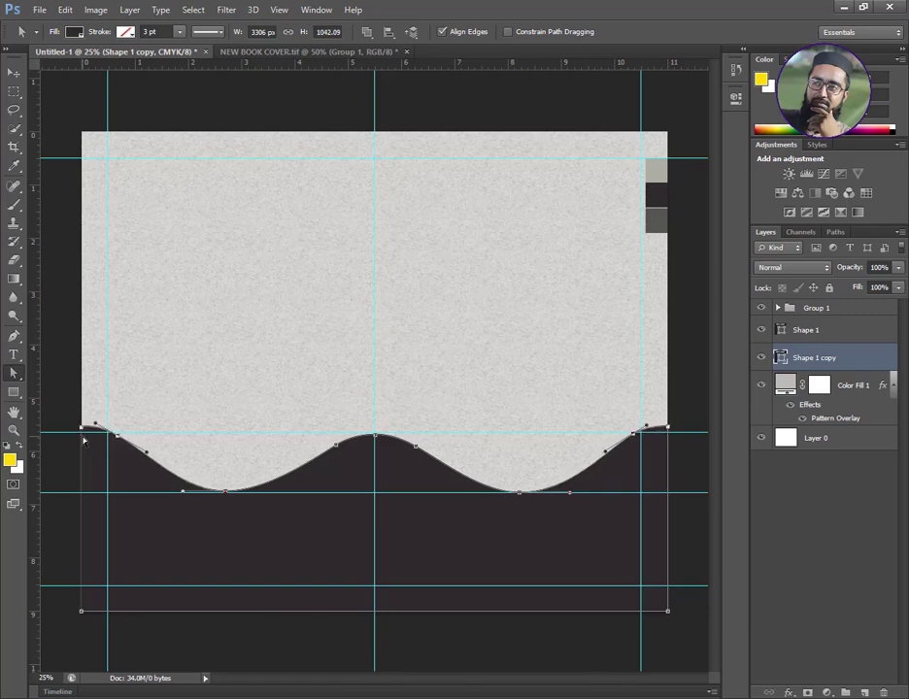
Fill the copied wave with the dark grey 555553 sampled from the lowest colour swatch on the cover.
click(73, 31)
click(162, 59)
click(655, 218)
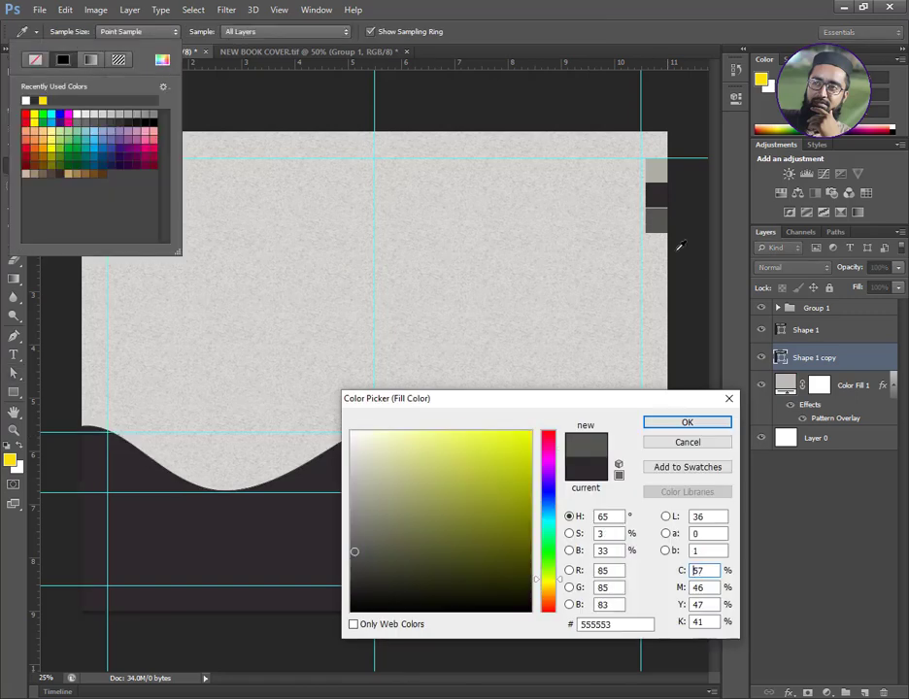
click(721, 425)
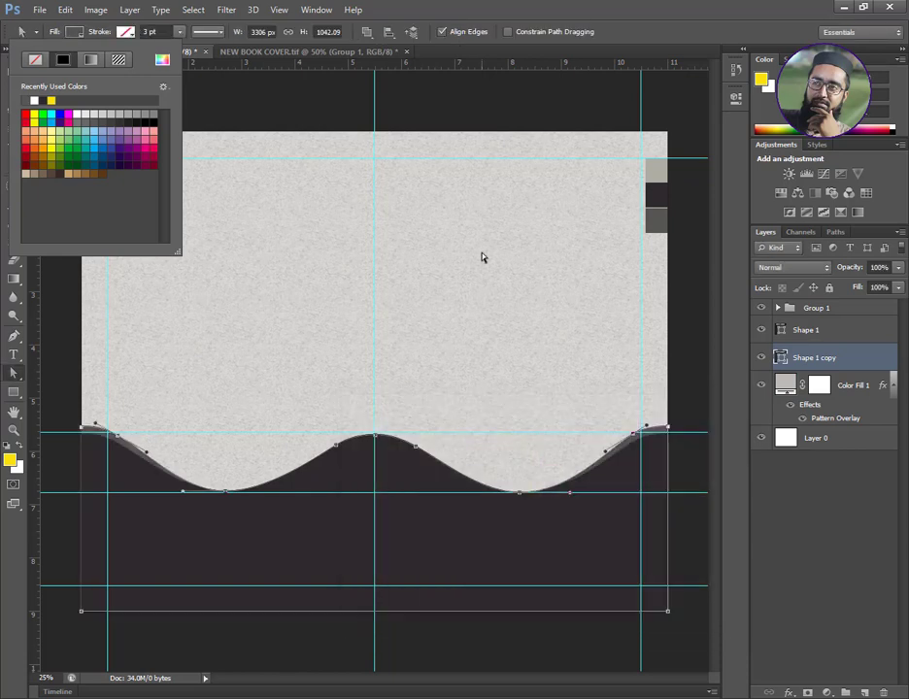
click(73, 31)
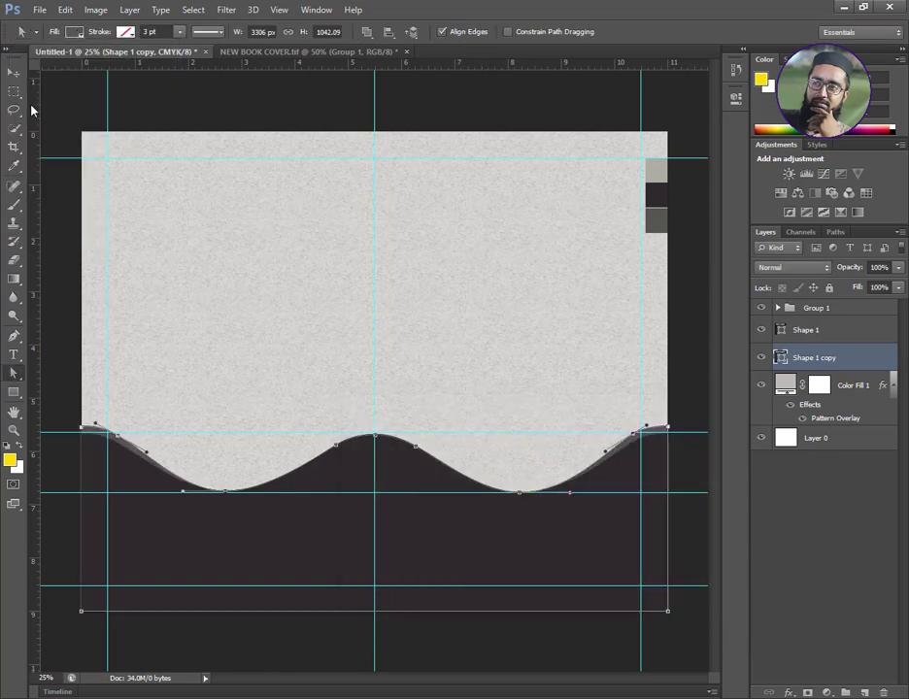
Raise the grey wave's outer anchor points further, to a shape height of about 1098 px.
key(Up)
key(Up)
key(Up)
key(Up)
key(Up)
key(Up)
key(Up)
key(Up)
key(Up)
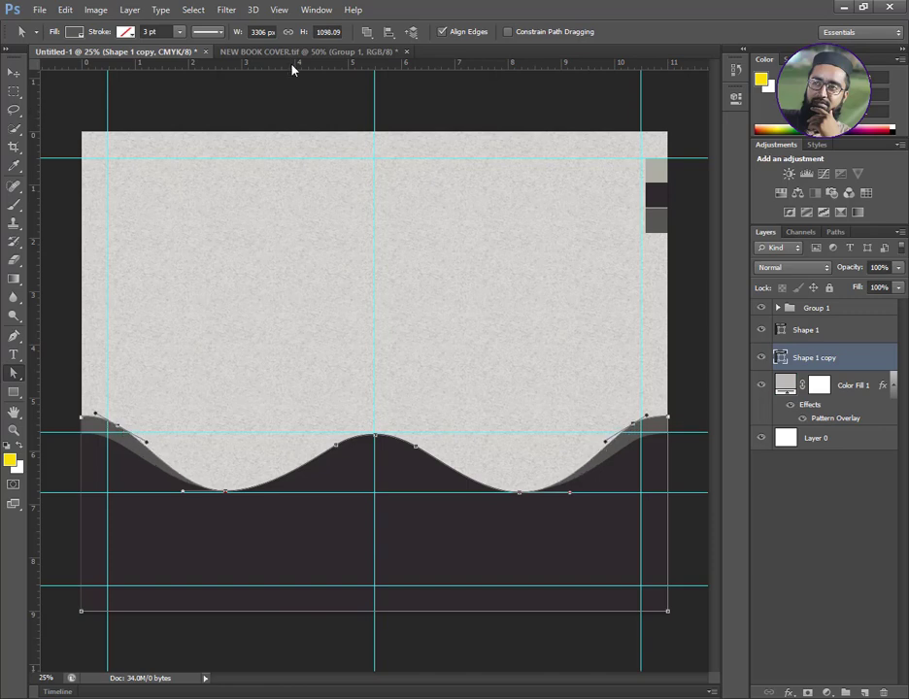
Add a horizontal guide at about 5.3 inches and raise the grey wave's centre crest anchor points towards it.
drag(292, 68, 315, 415)
drag(320, 421, 423, 453)
key(Up)
key(Up)
key(Up)
key(Up)
key(Up)
key(Up)
key(Up)
key(Up)
key(Up)
key(Up)
key(Up)
key(Up)
key(Down)
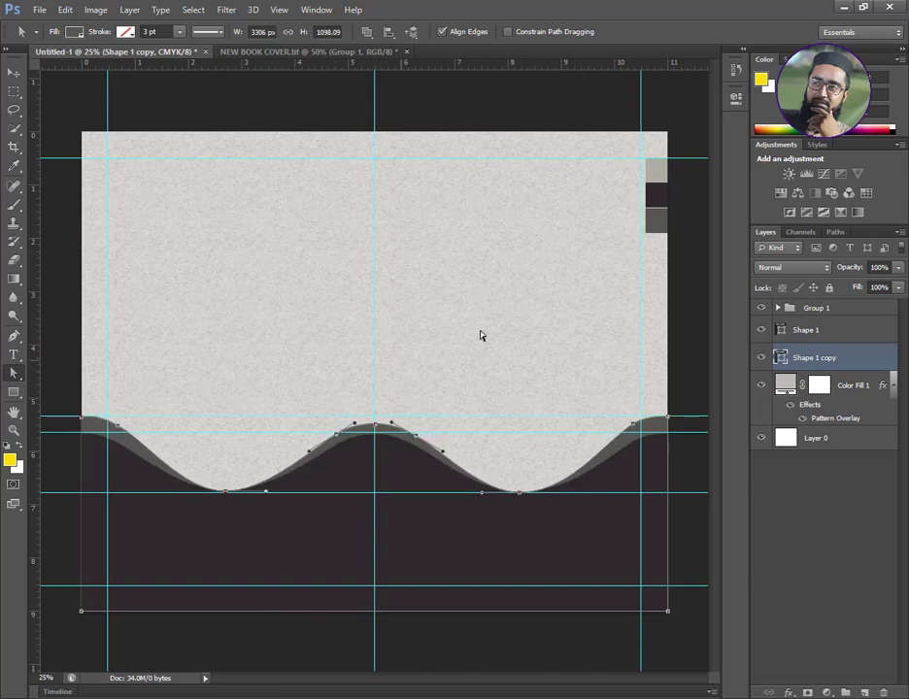
Lower the grey wave's left and right end anchor points to match the centre crest, giving a shape height of about 1078 px.
drag(134, 443, 74, 390)
key(Down)
key(Down)
key(Down)
key(Down)
key(Down)
drag(679, 409, 627, 434)
key(Down)
key(Down)
key(Down)
key(Down)
key(Down)
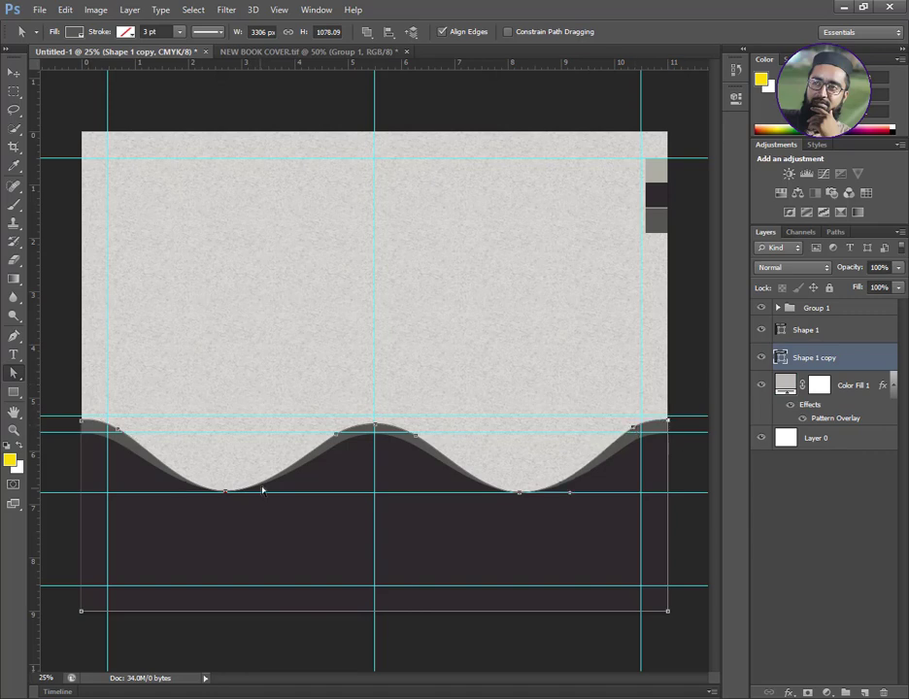
Remove the extra wave-alignment guides and the two stray vertical guides, keeping the margin and centre guides.
key(v)
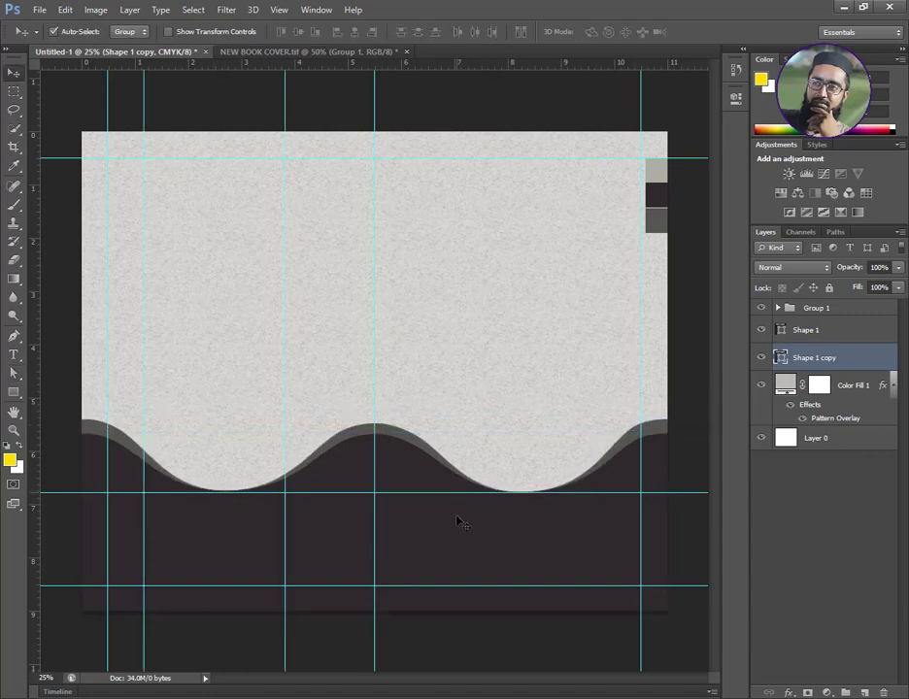
drag(457, 493, 340, 63)
drag(285, 383, 31, 384)
drag(144, 364, 31, 350)
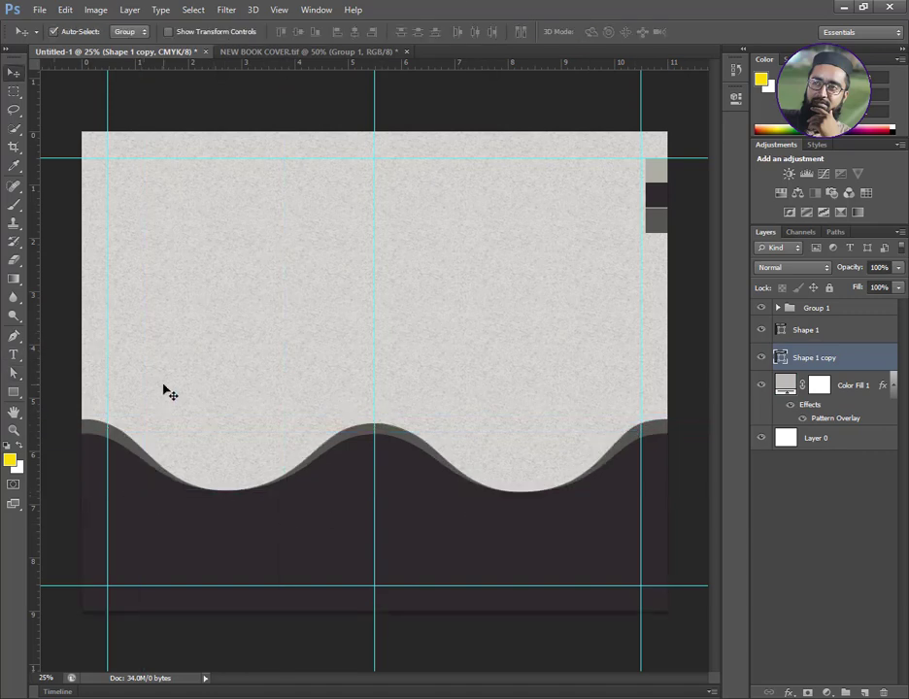
Draw a 50 px radius rounded rectangle, about 344 by 1144 px, across the centre guide on a new layer above Shape 1.
click(13, 392)
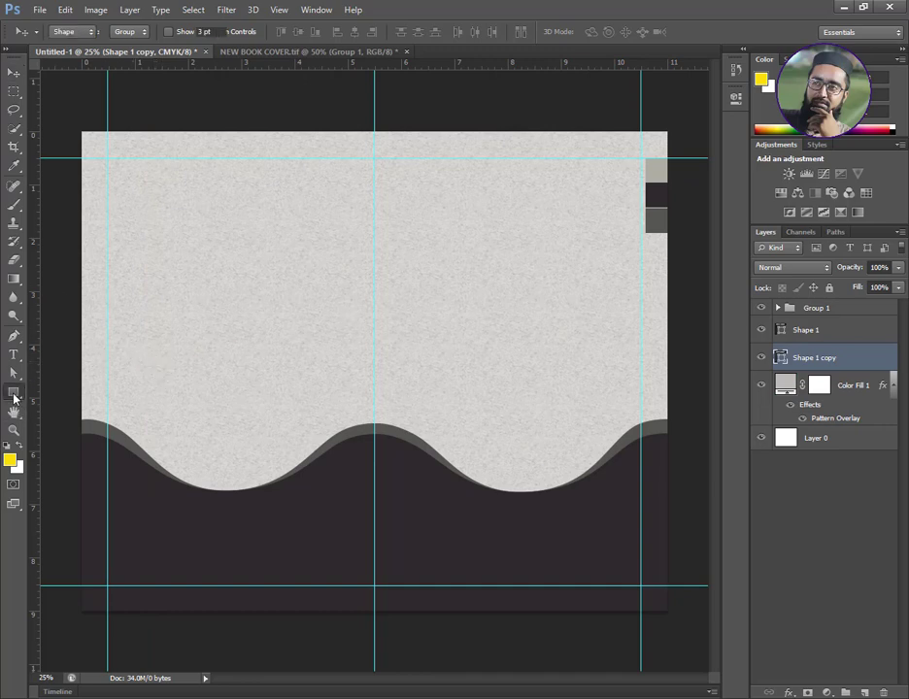
click(87, 402)
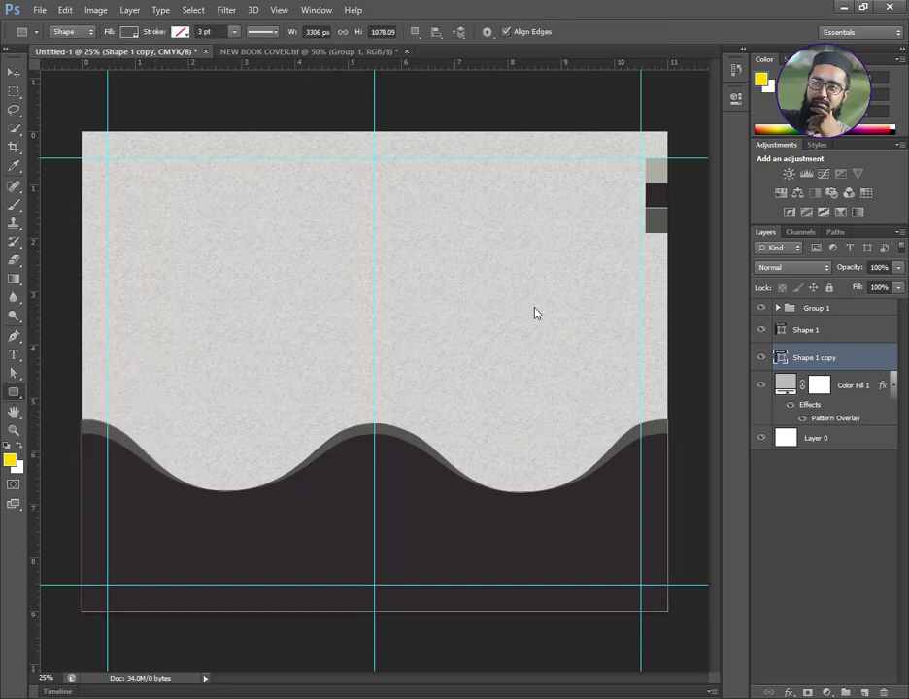
click(844, 330)
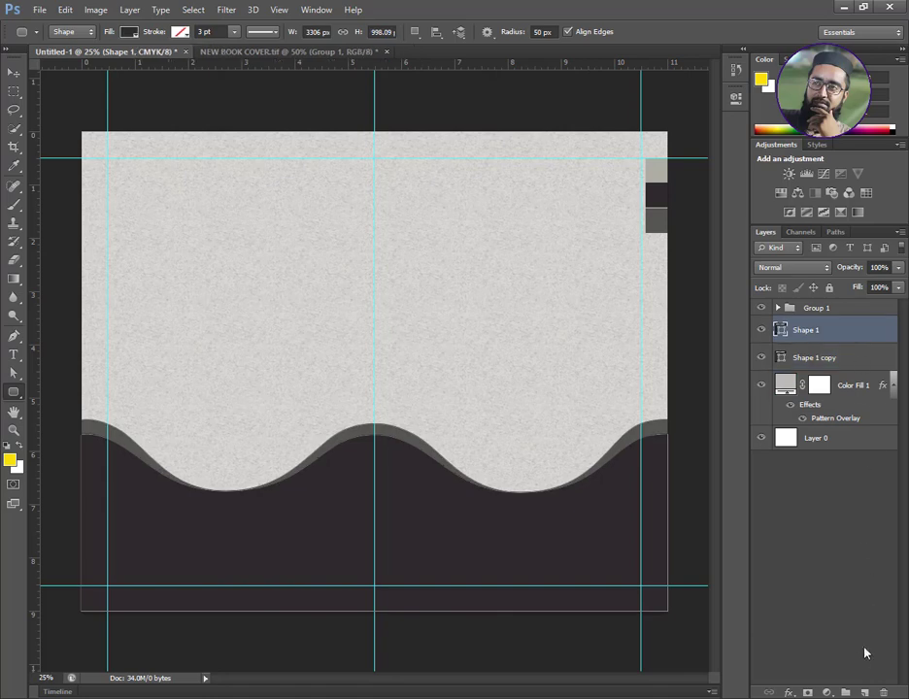
click(864, 693)
drag(347, 178, 408, 381)
Fill the rounded rectangle with the recently used dark charcoal colour and switch to the Move tool.
click(128, 31)
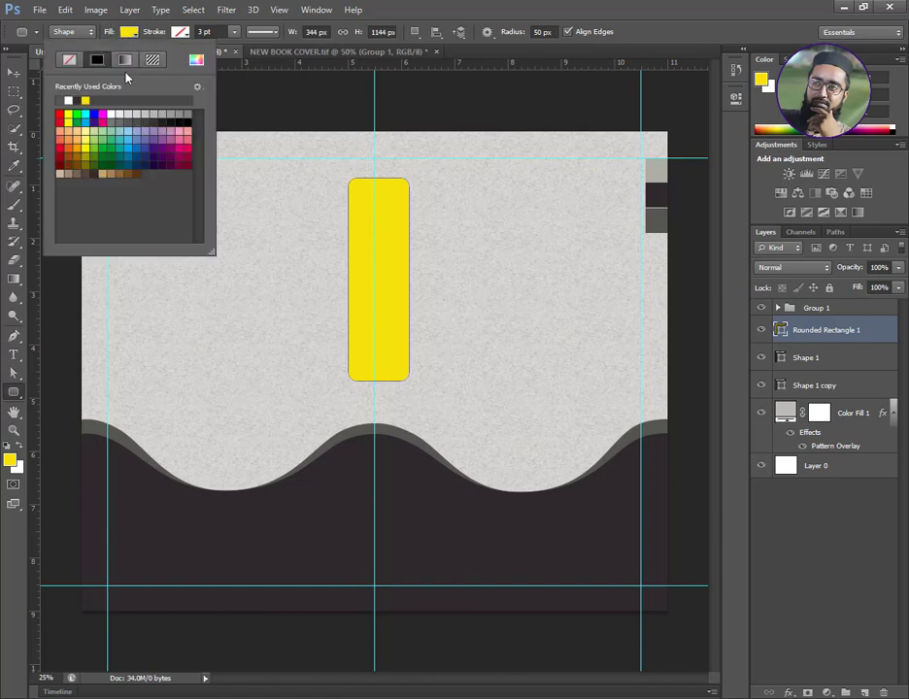
click(77, 98)
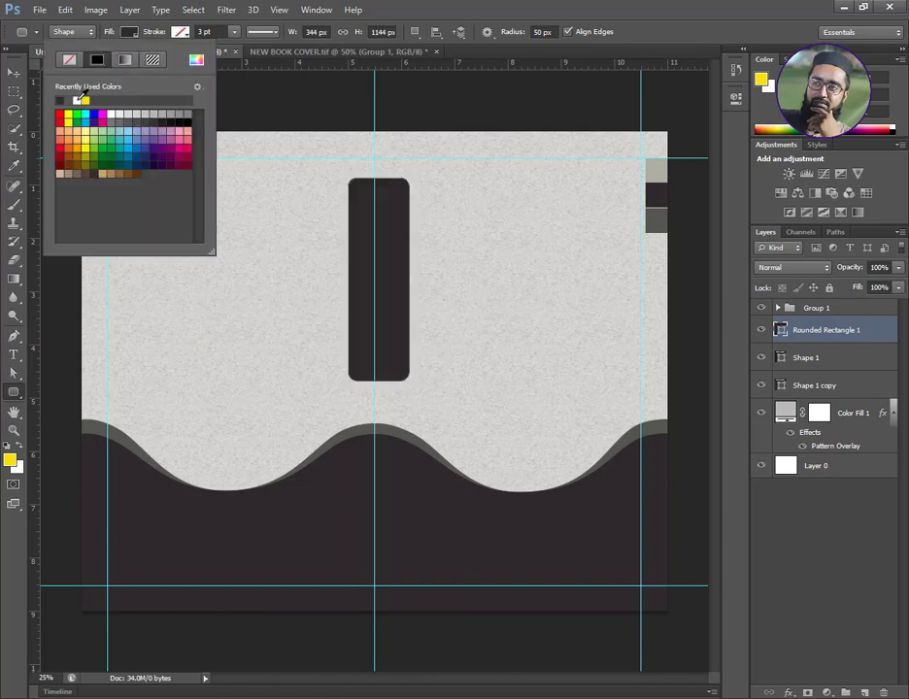
click(14, 70)
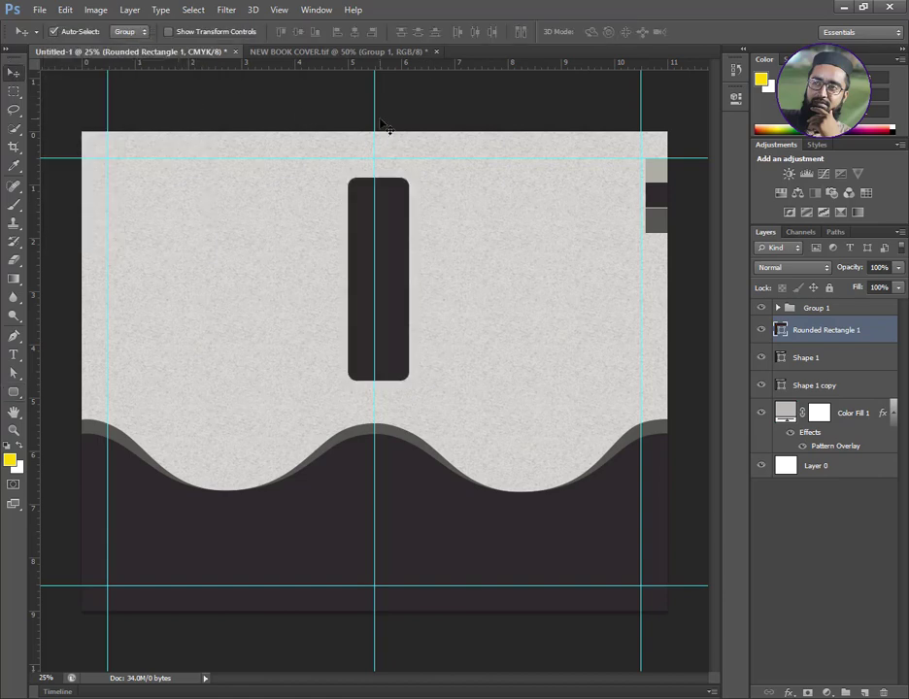
Nudge the dark rounded rectangle slightly left so it is centred on the cover's vertical centre guide.
key(Left)
key(Left)
key(Left)
key(Left)
key(Left)
key(Left)
key(Left)
key(Left)
key(Left)
key(Left)
key(Left)
key(Left)
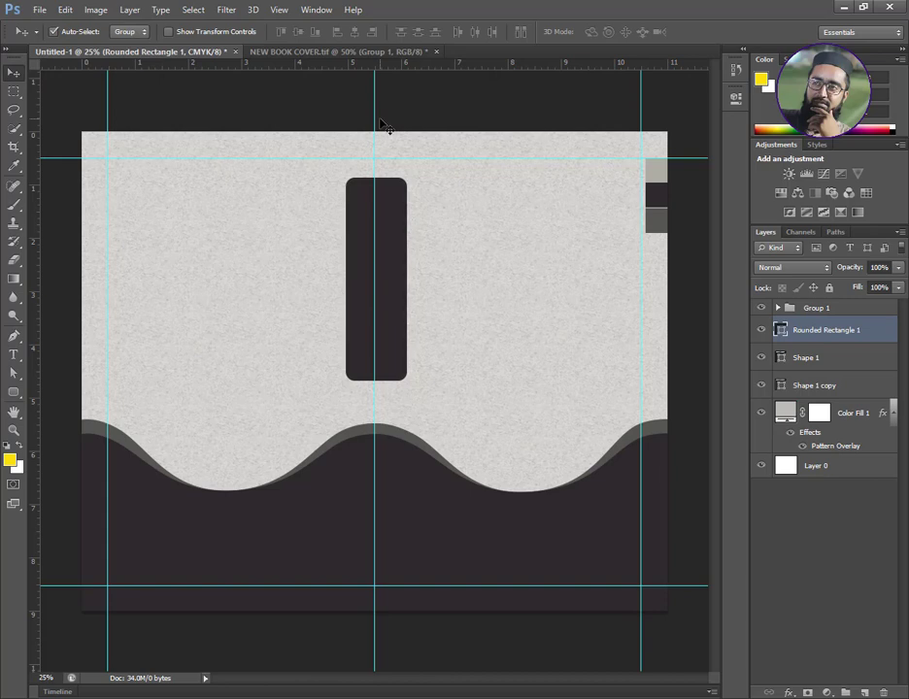
Draw a 50 px radius rounded rectangle, about 300 by 648 px, overlapping the cover's top edge just inside the left margin guide.
click(14, 392)
drag(117, 116, 168, 230)
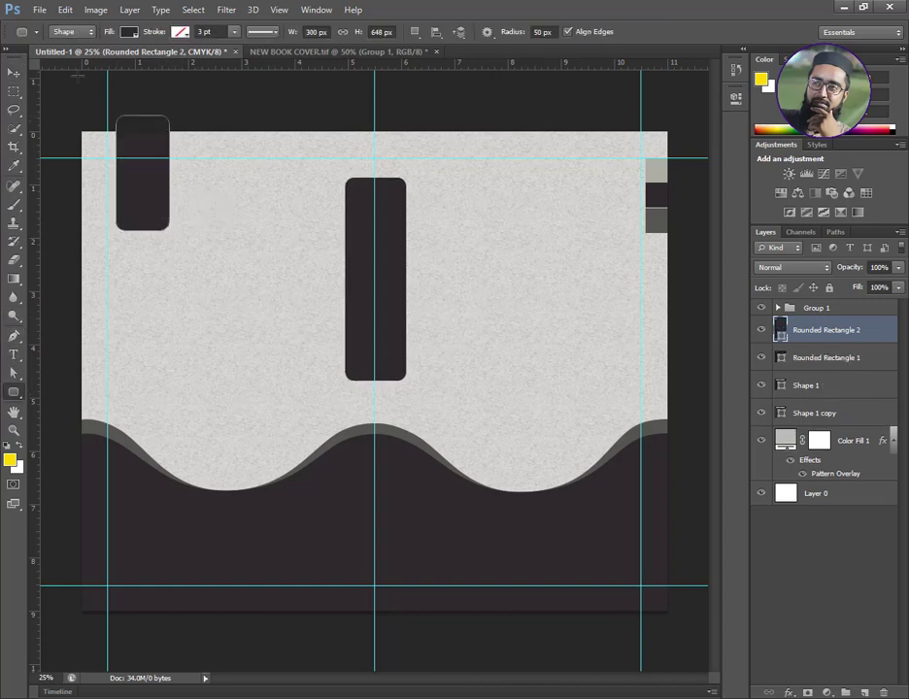
click(16, 73)
Add a Pattern Overlay to Shape 1, the dark wave, using the last black interlaced star pattern.
click(816, 386)
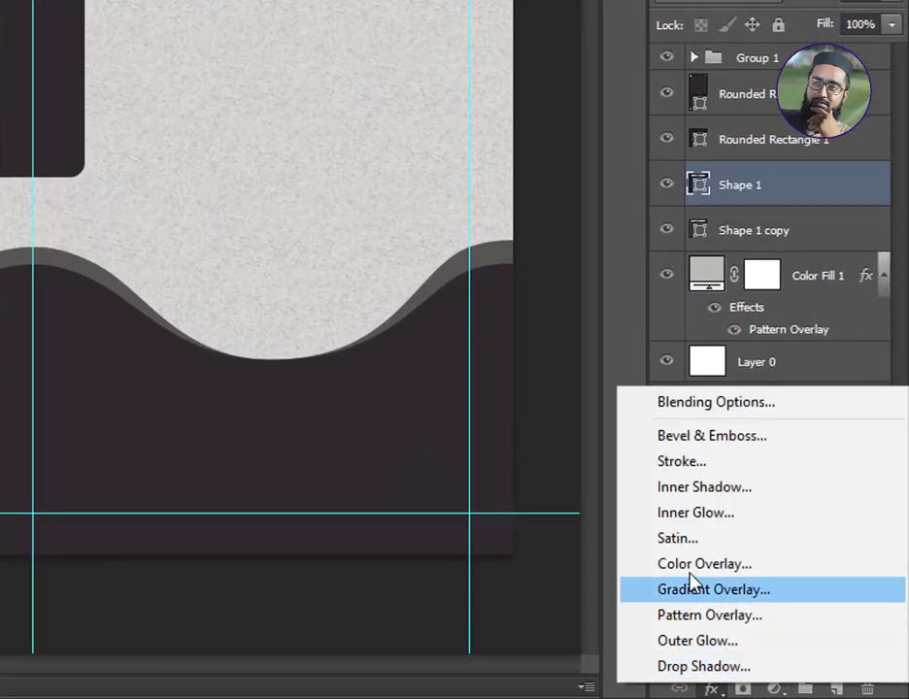
click(290, 415)
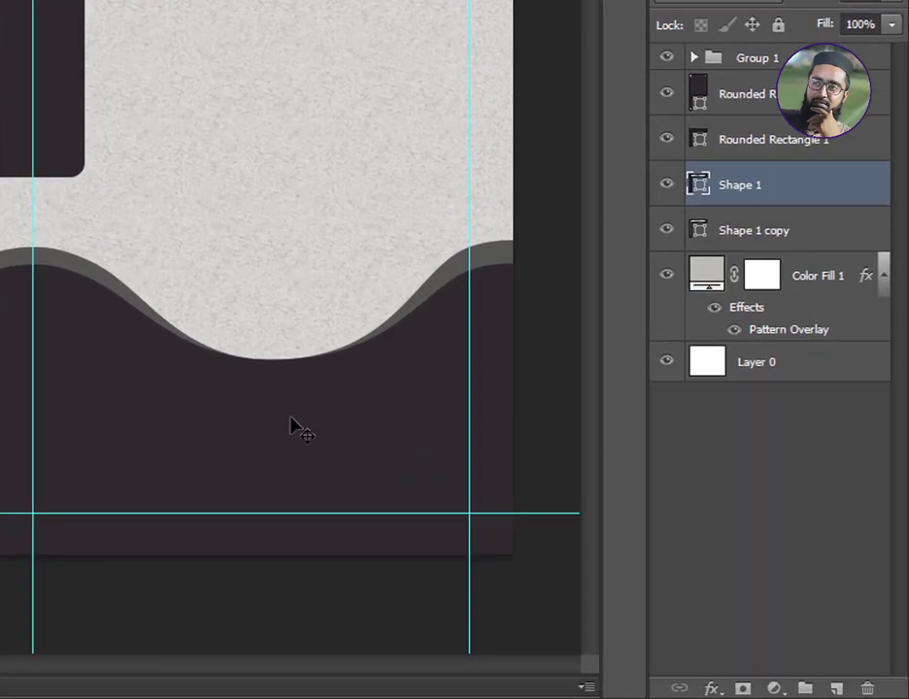
drag(291, 417, 285, 386)
key(ctrl+z)
click(714, 690)
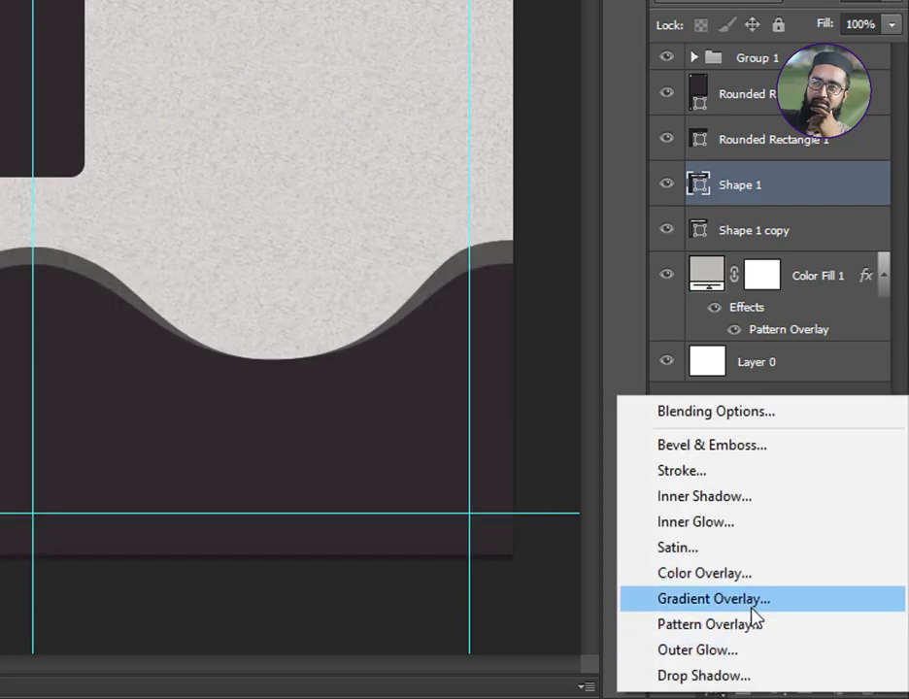
click(759, 624)
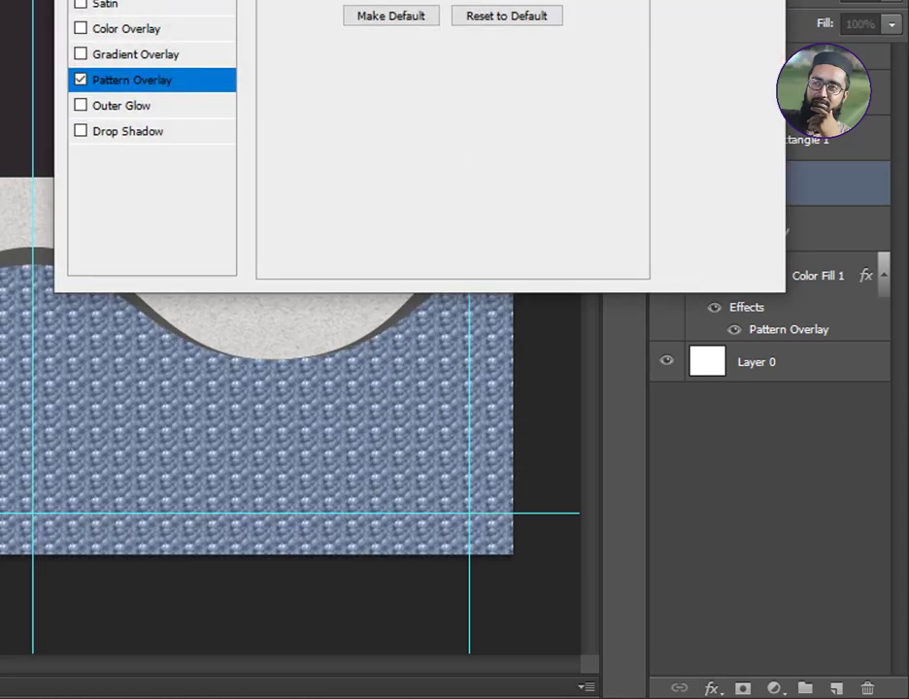
click(585, 154)
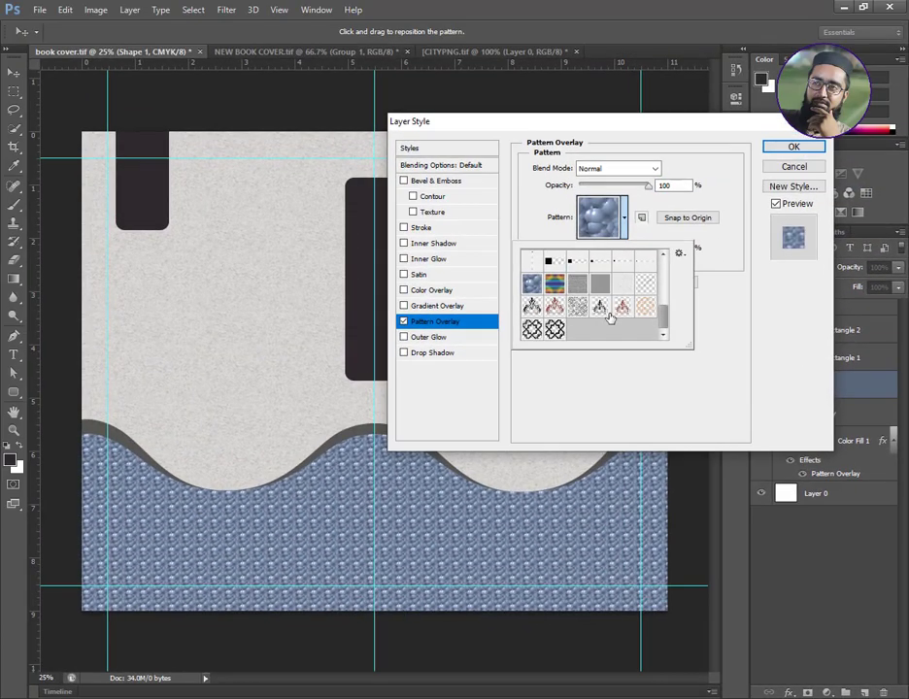
click(554, 331)
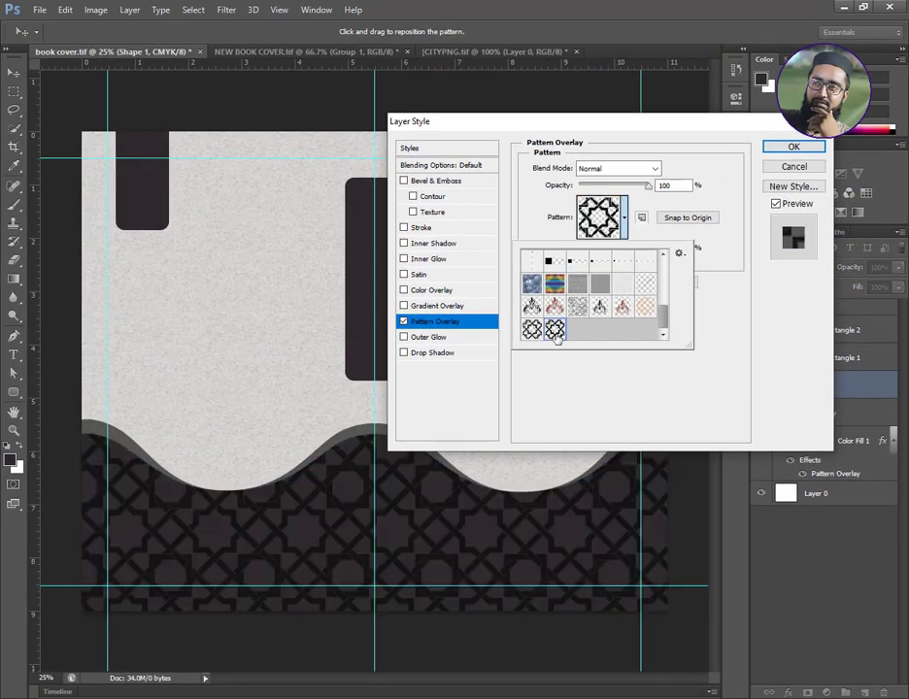
Set the dark wave's pattern overlay to 28% opacity and 53% scale, and apply the layer style.
click(621, 186)
click(601, 250)
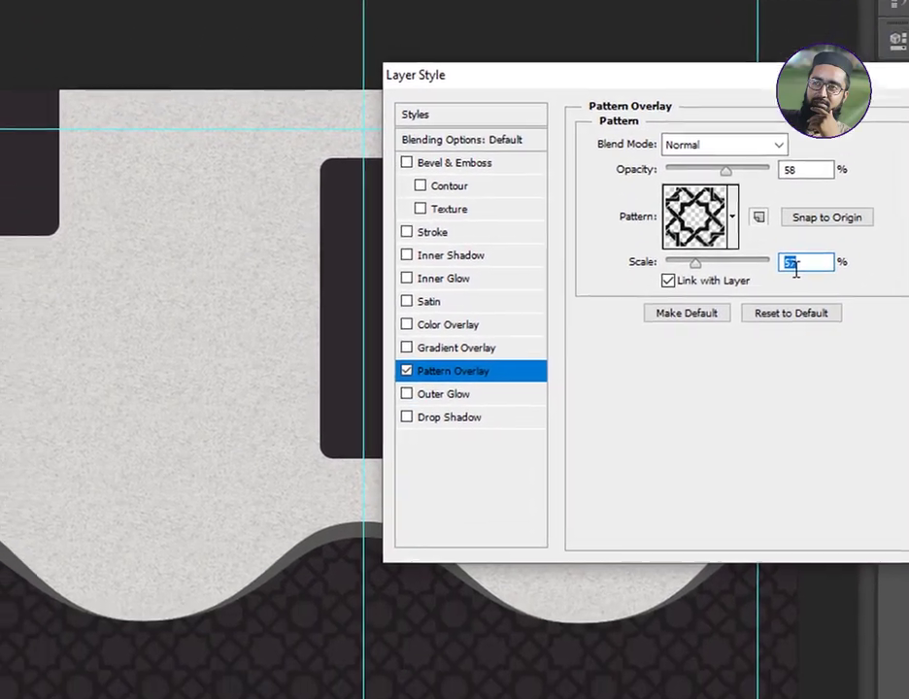
text(54)
key(Down)
click(714, 109)
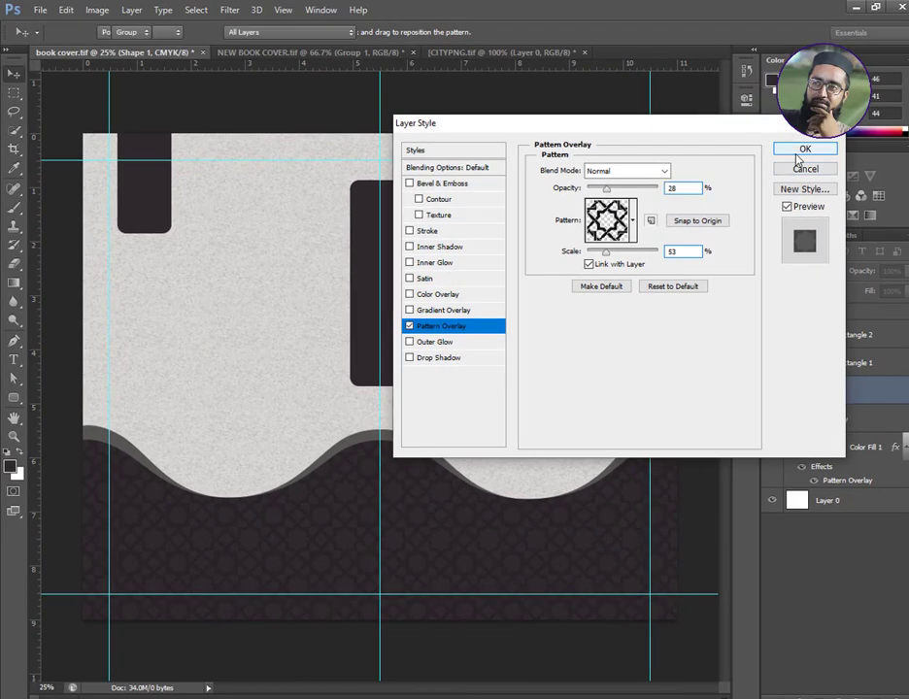
click(798, 167)
Add a Pattern Overlay with the same black interlaced star pattern to the central rounded rectangle on the spine.
click(392, 210)
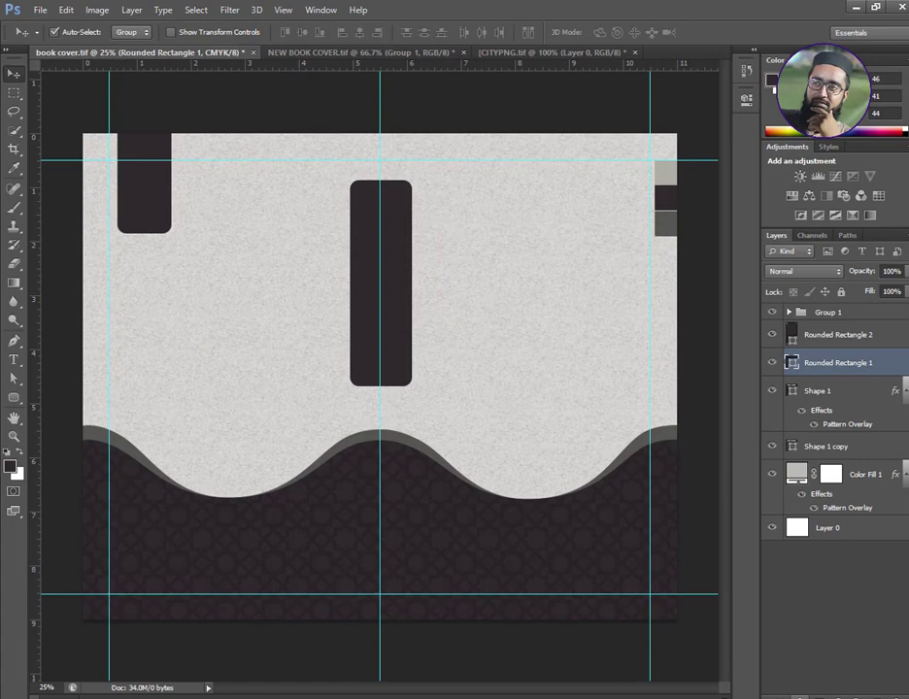
click(800, 695)
click(797, 666)
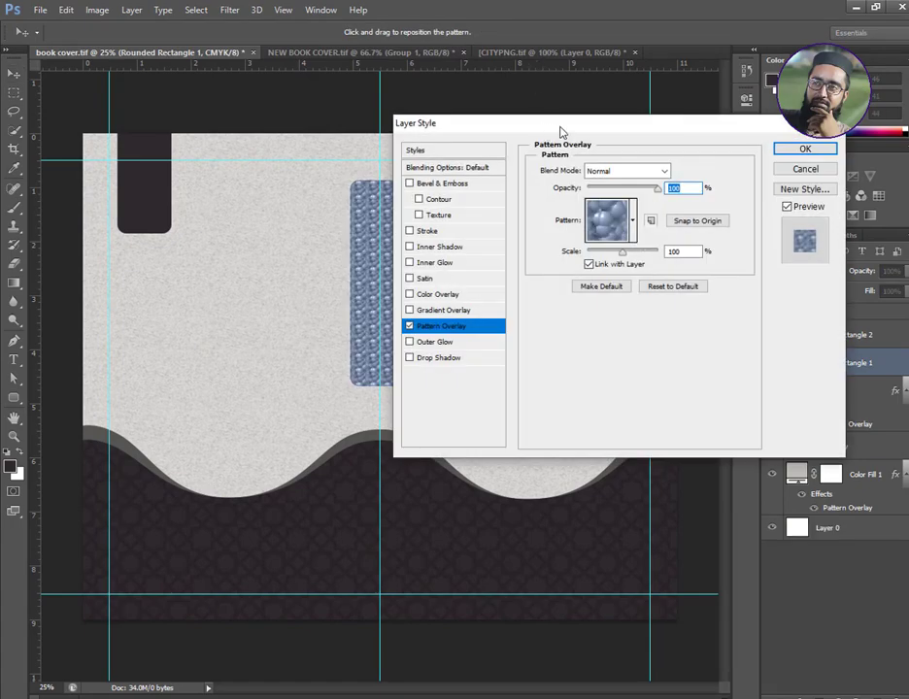
drag(561, 132, 730, 129)
click(802, 218)
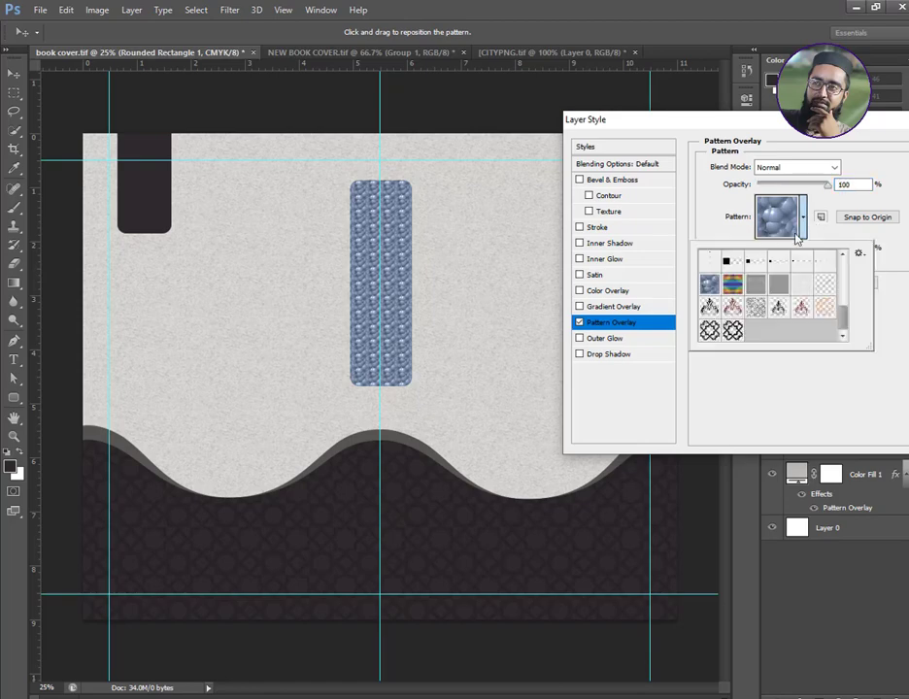
click(734, 331)
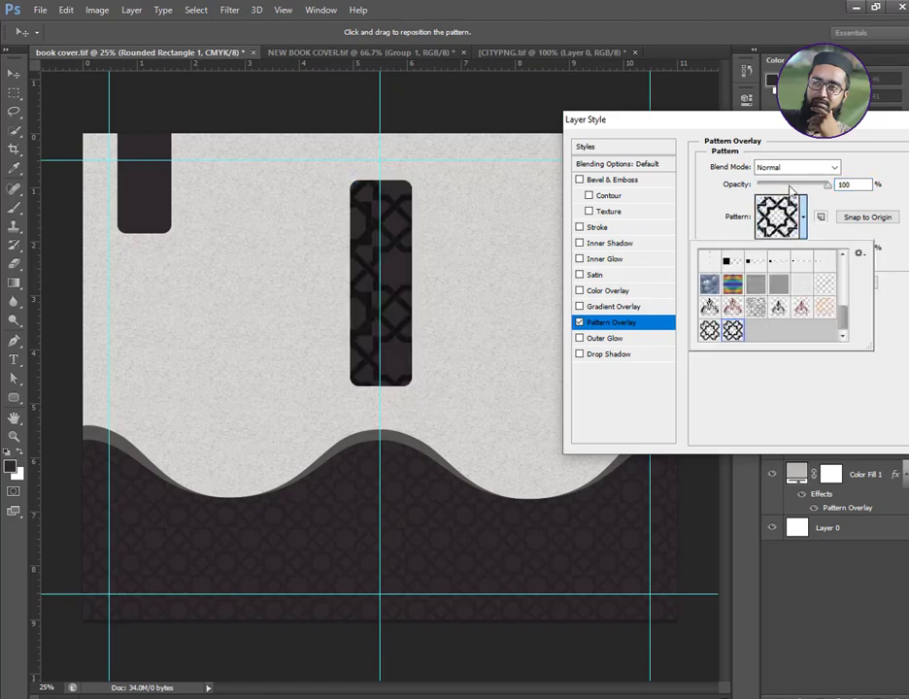
click(578, 138)
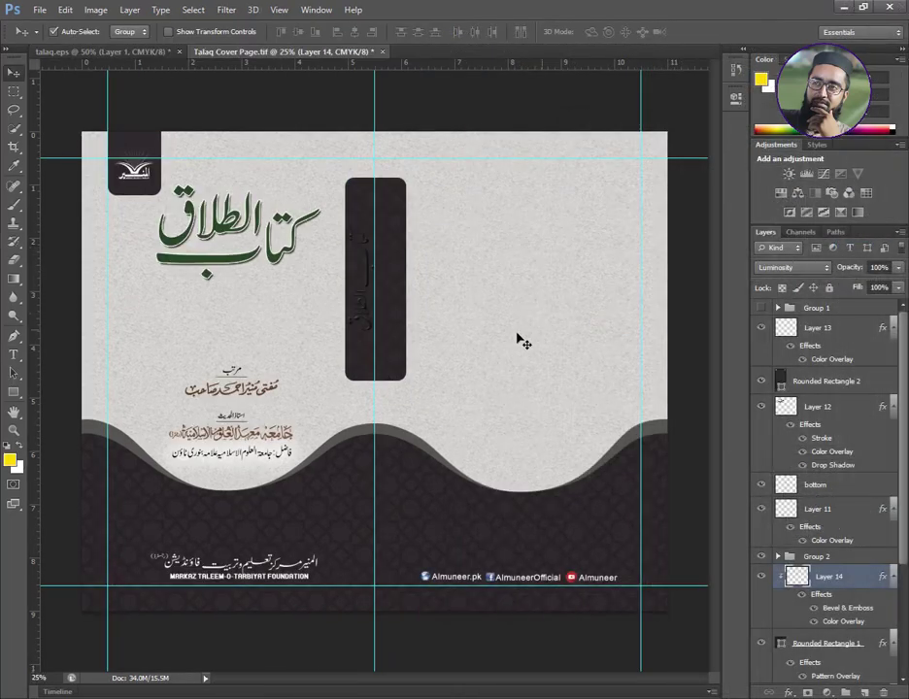
Examine the completed cover in Talaq Cover Page.tif up close without panels, checking the logo tab, title, author text, spine lettering and footer.
key(Tab)
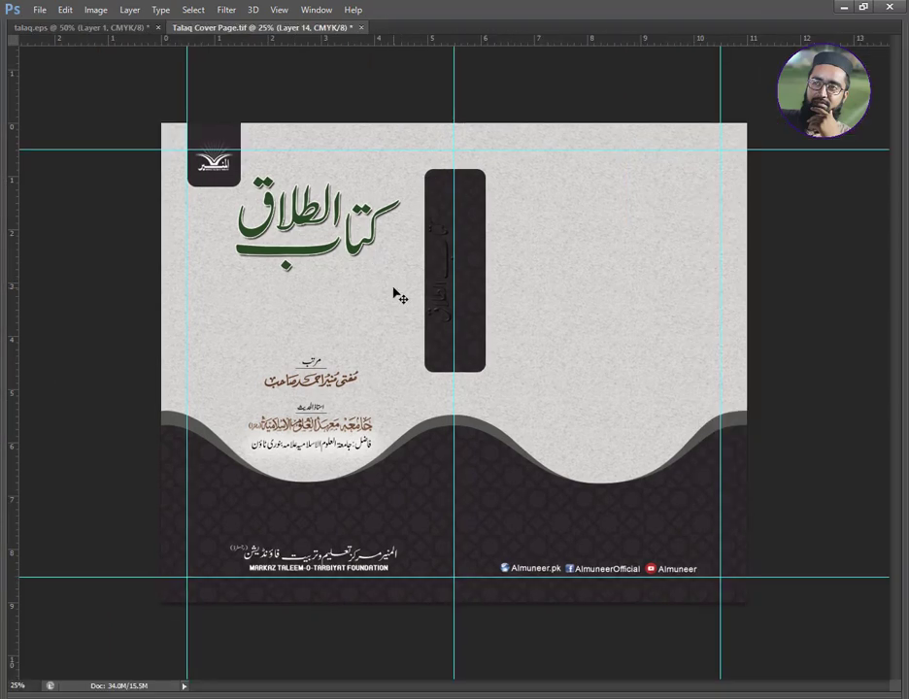
key(ctrl+plus)
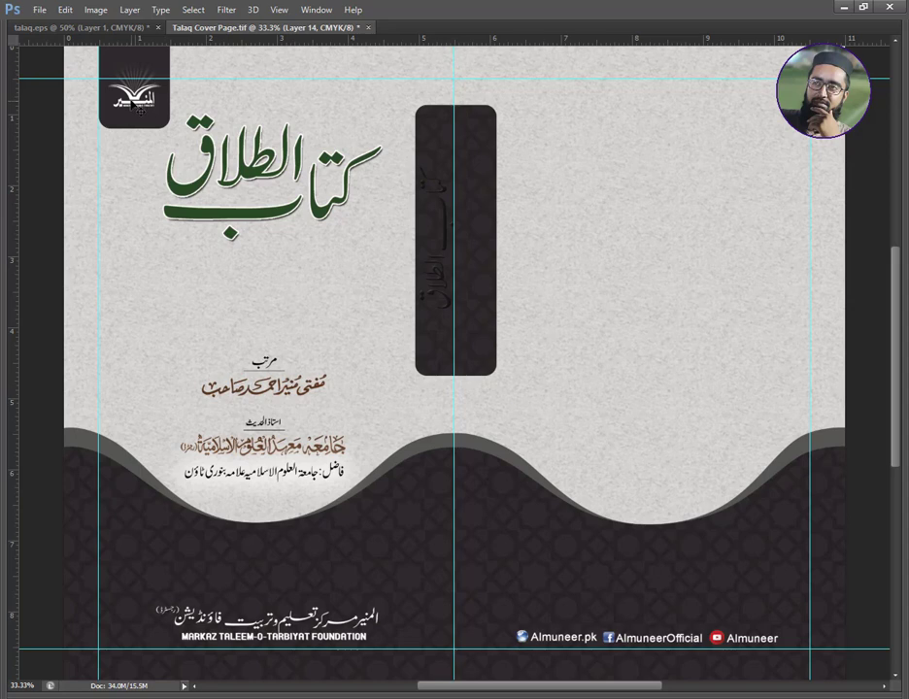
drag(149, 98, 206, 167)
drag(277, 226, 237, 162)
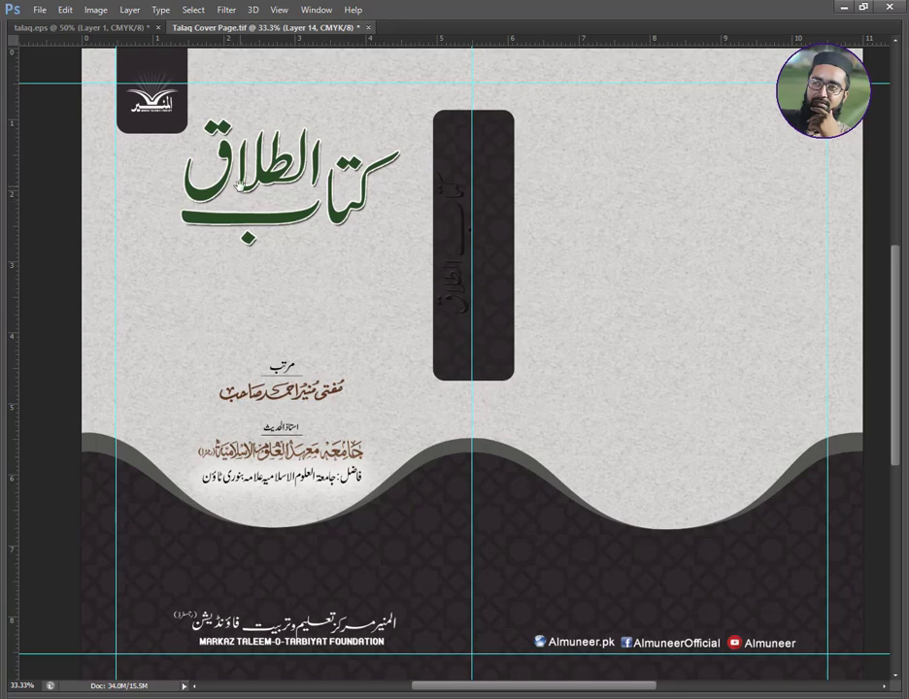
drag(326, 396, 291, 271)
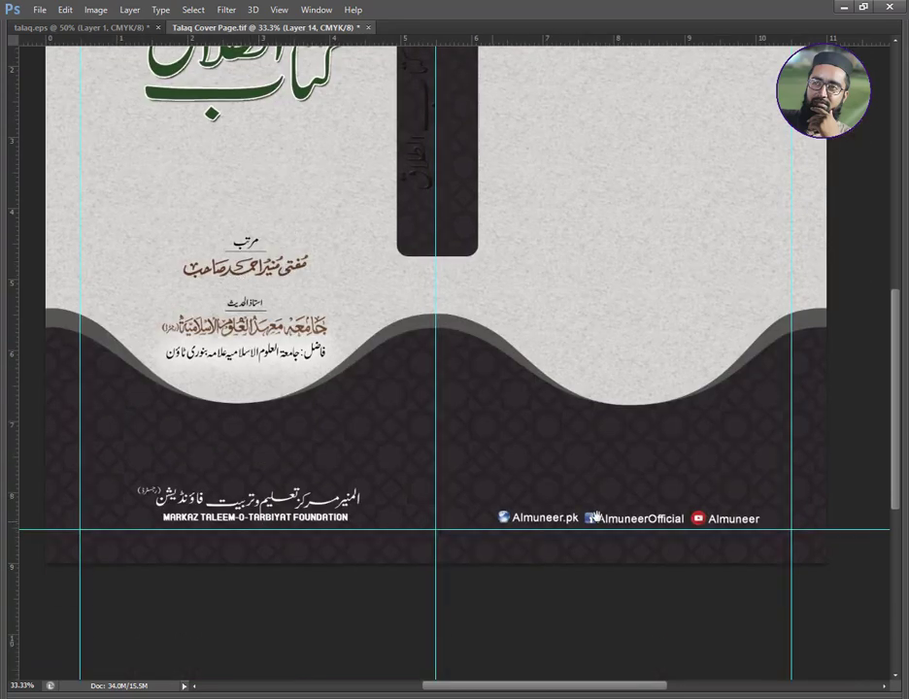
key(ctrl+minus)
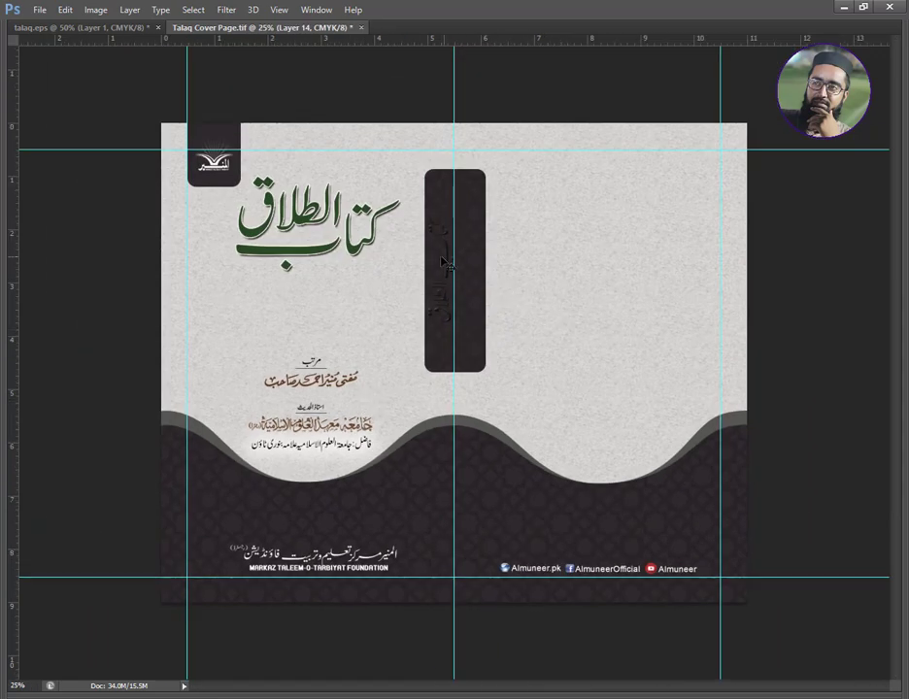
key(ctrl+plus)
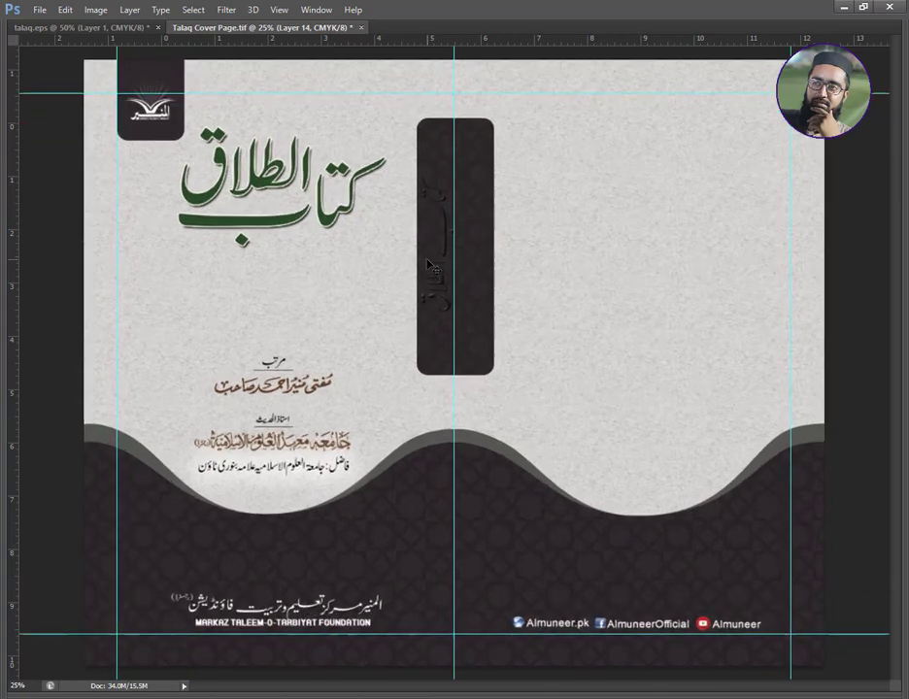
drag(404, 280, 389, 315)
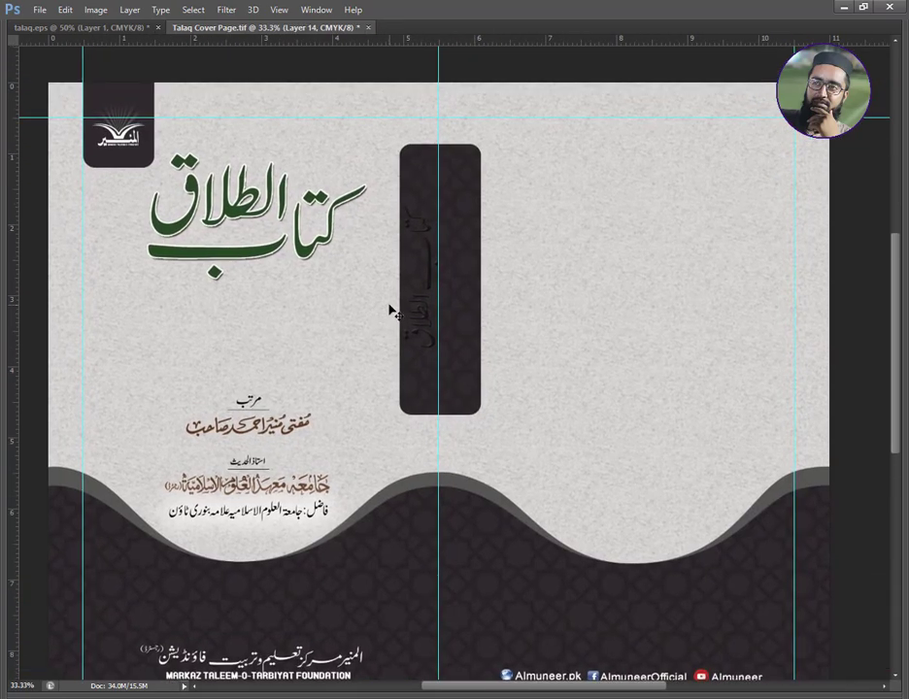
drag(388, 304, 395, 292)
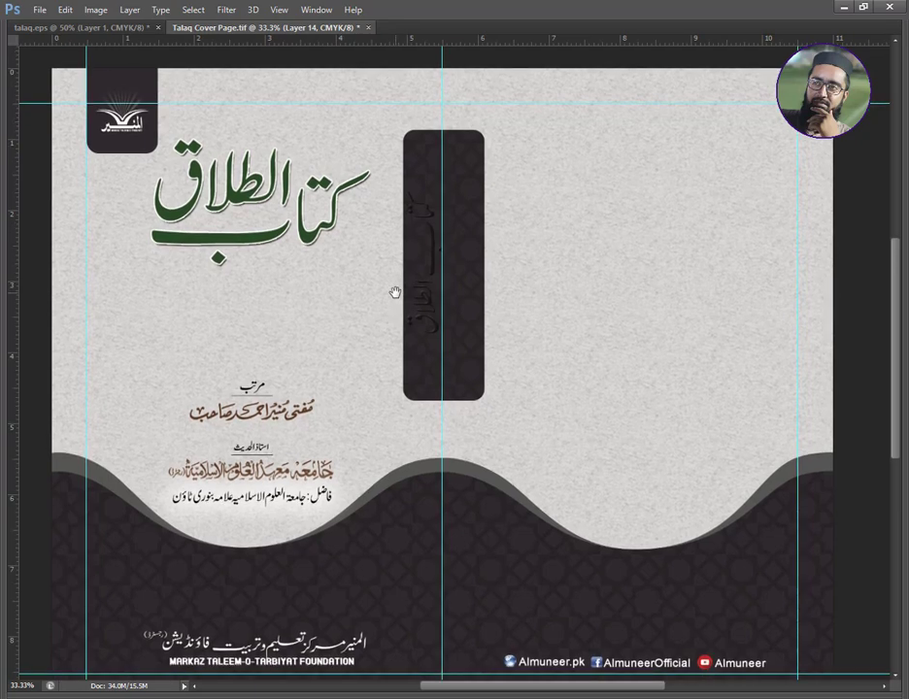